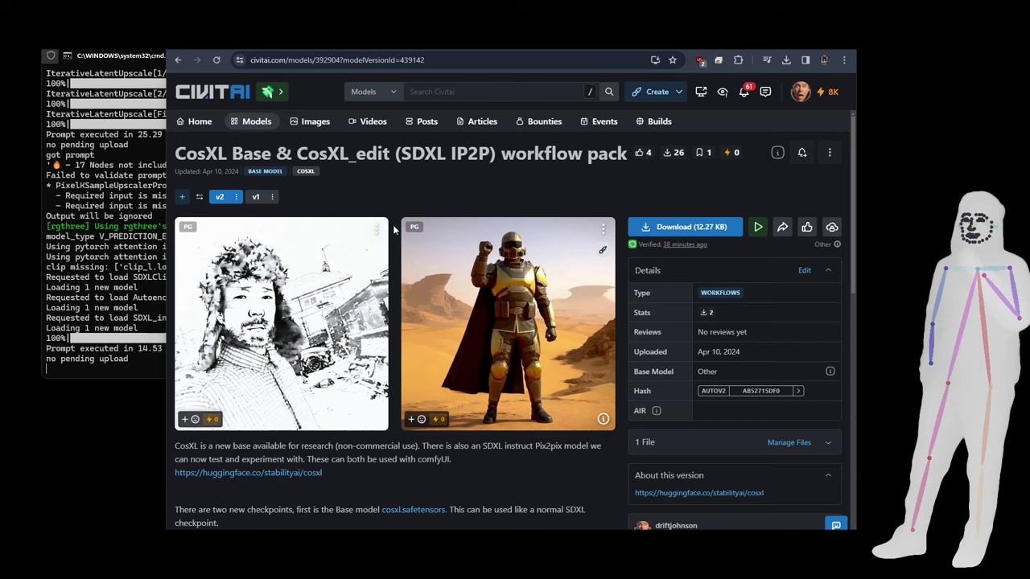
# - Follow the huggingface.co/stabilityai/cosxl link in the CosXL pack's model description
pyautogui.click(248, 472)
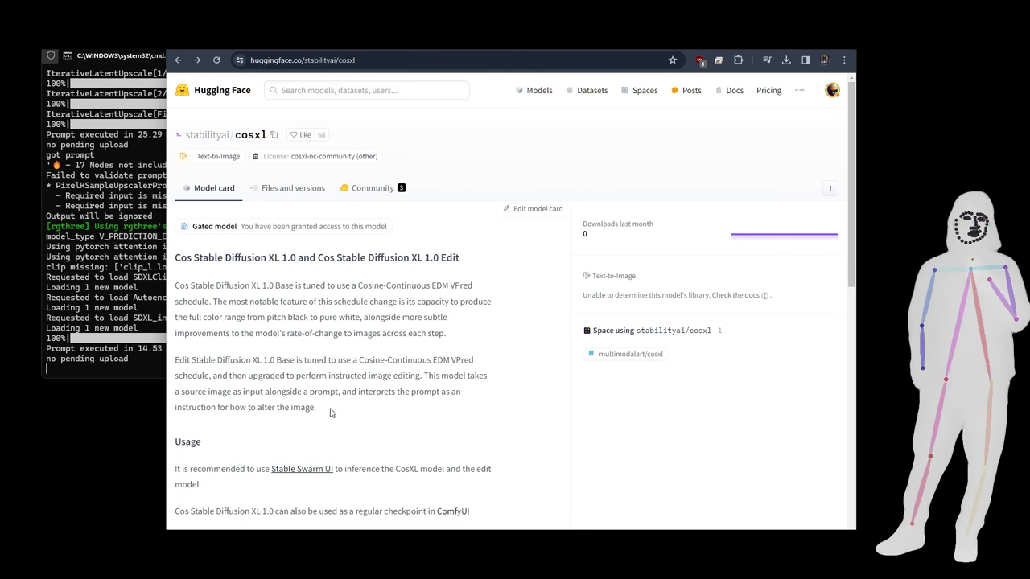
pyautogui.scroll(-3, 322, 346)
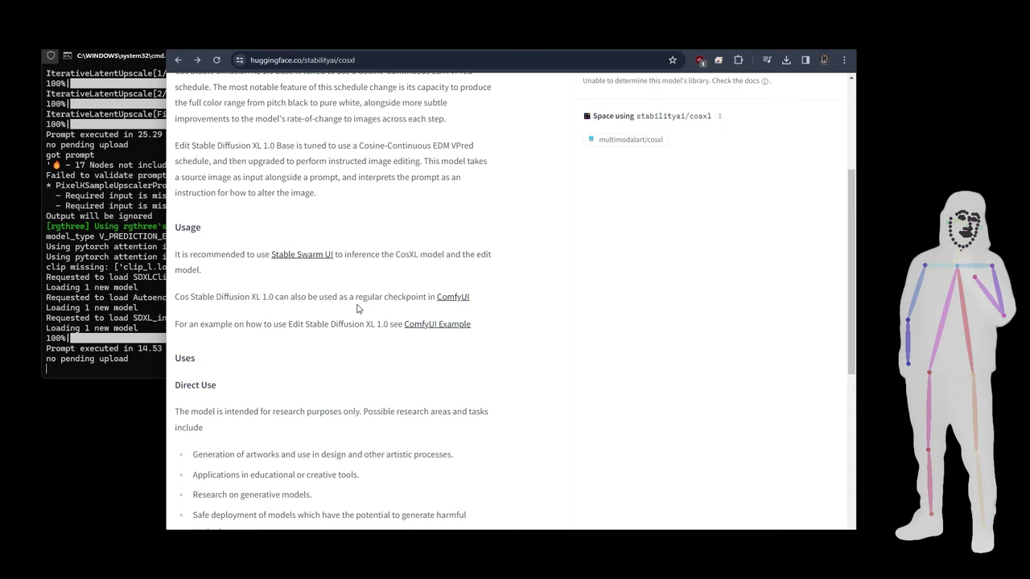
pyautogui.moveTo(174, 298); pyautogui.dragTo(275, 299)
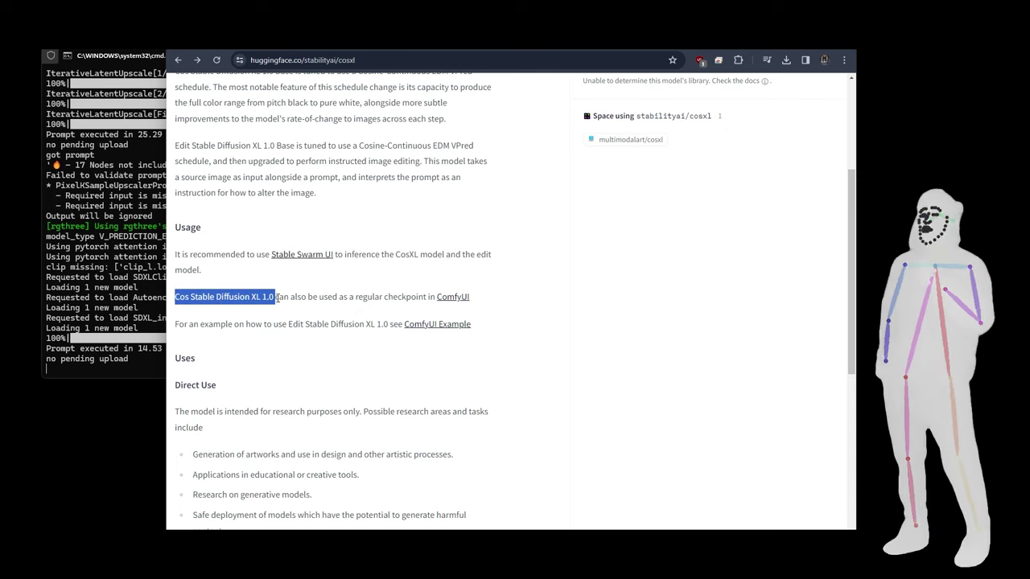
pyautogui.click(403, 297)
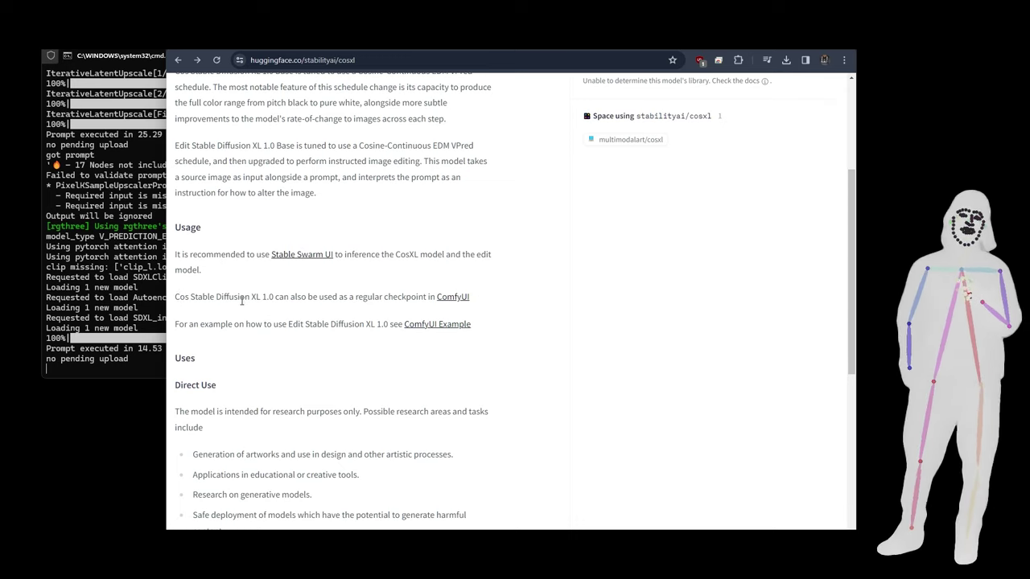
pyautogui.moveTo(251, 298); pyautogui.dragTo(275, 298)
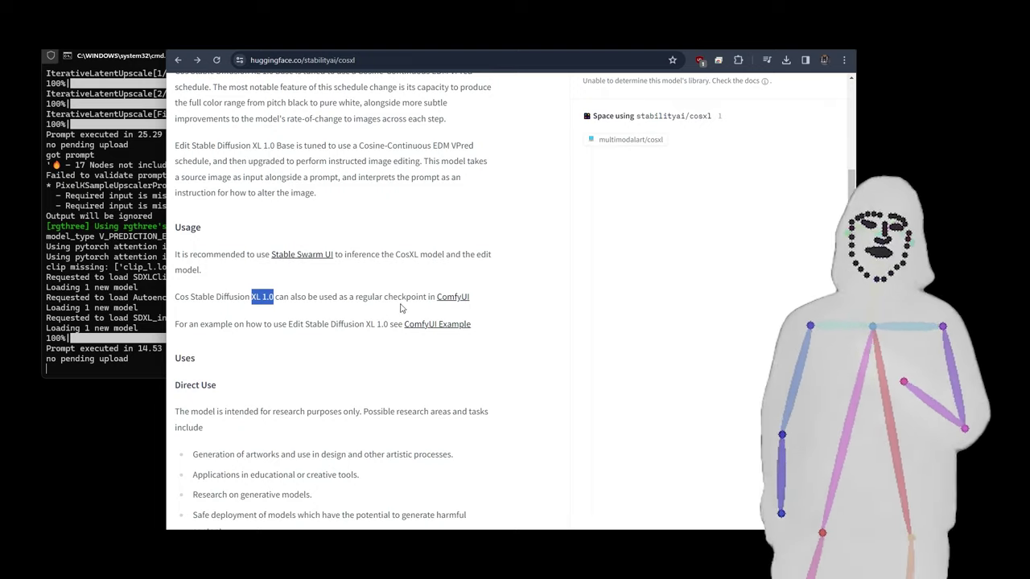
pyautogui.click(524, 300)
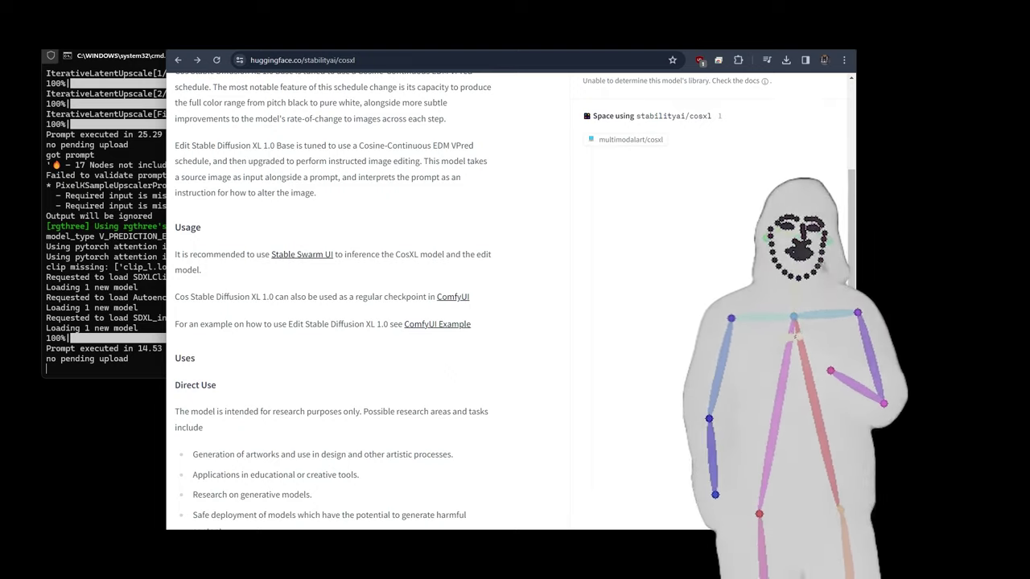
# - Switch to ComfyUI and zoom in to trace the CLIPTextEncodeSDXL and IP2PSampler connections
pyautogui.hotkey('ctrl', 'Tab')
pyautogui.scroll(8, 405, 102)
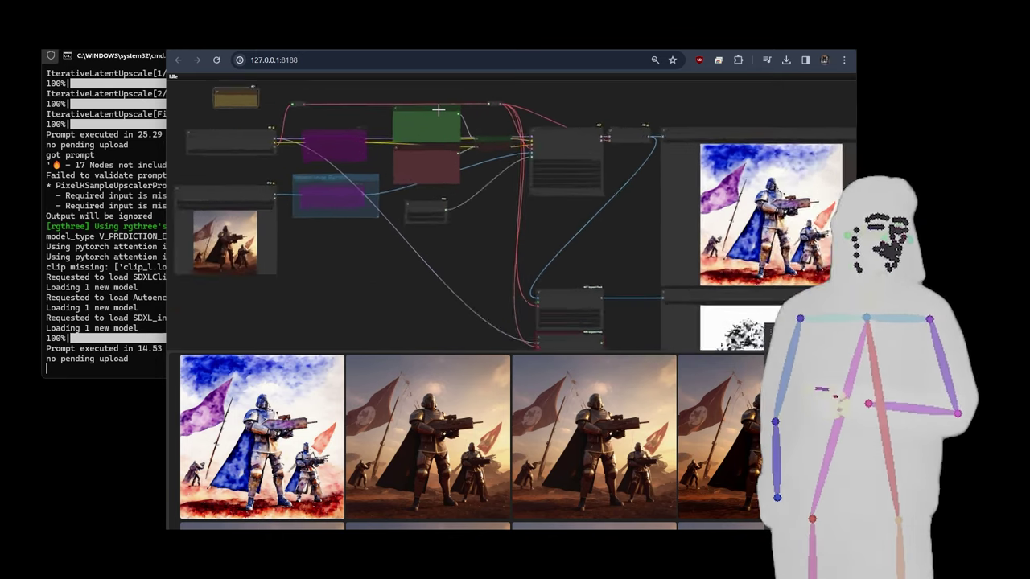
pyautogui.scroll(2, 468, 141)
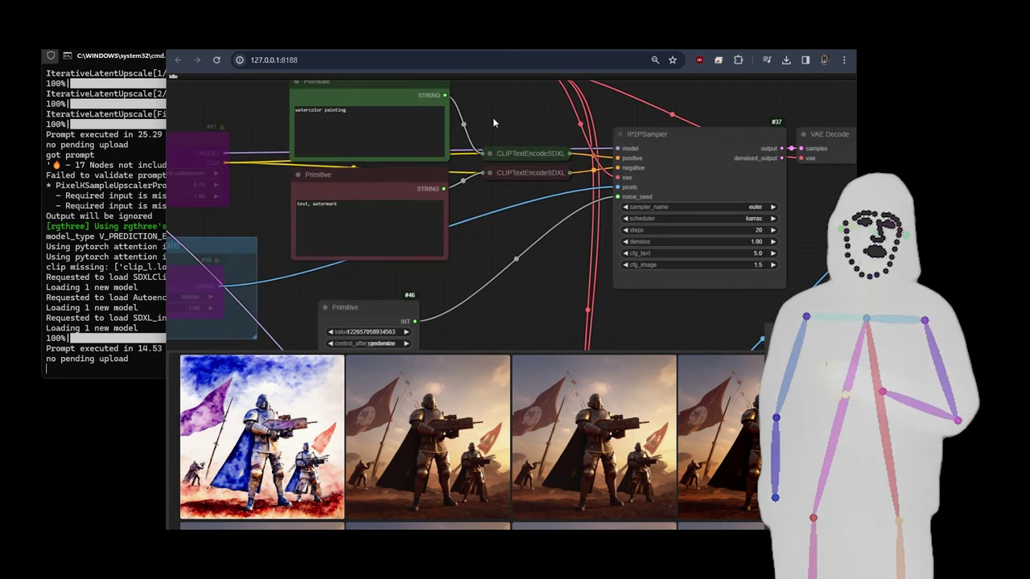
pyautogui.scroll(3, 507, 144)
pyautogui.scroll(1, 518, 166)
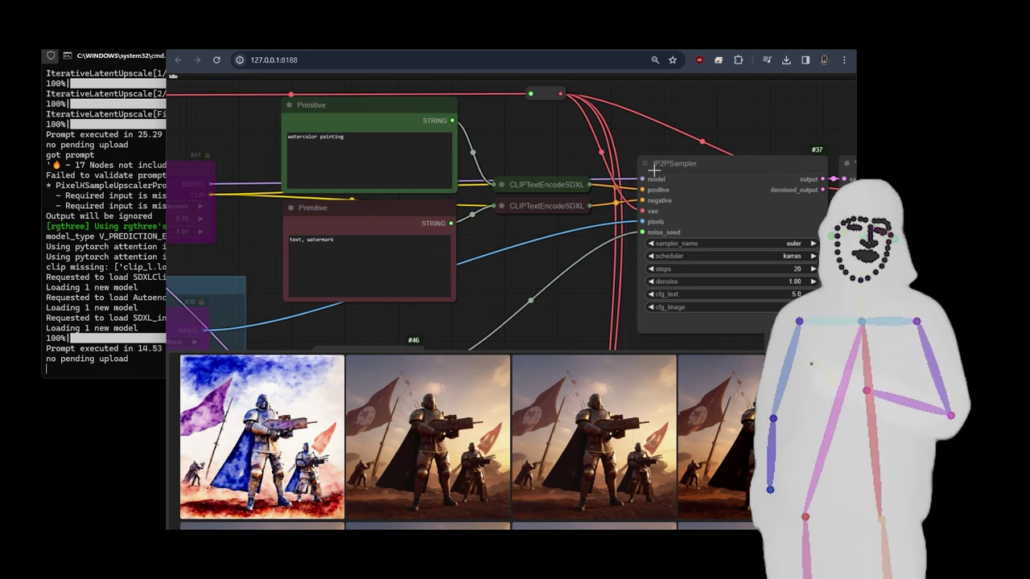
pyautogui.click(544, 206)
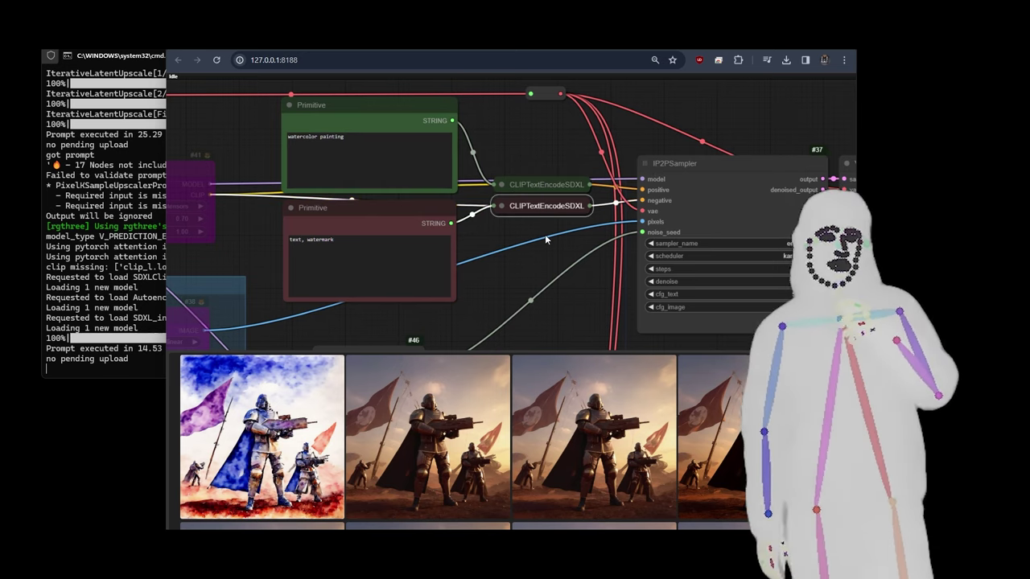
pyautogui.click(707, 191)
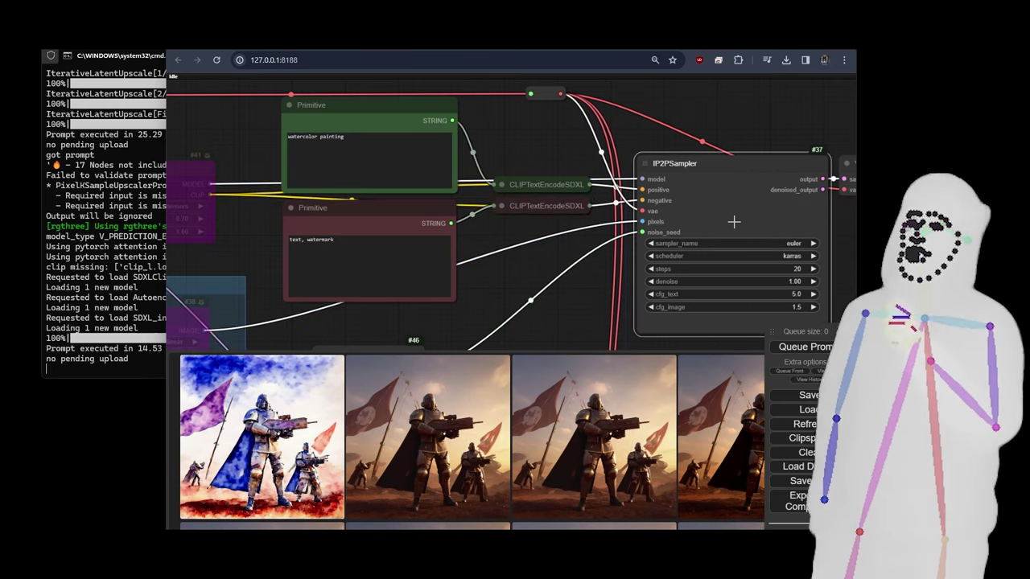
# - Expand the upper CLIPTextEncodeSDXL node to view the watercolor painting prompt, collapse it, and zoom out
pyautogui.moveTo(499, 273); pyautogui.dragTo(532, 267)
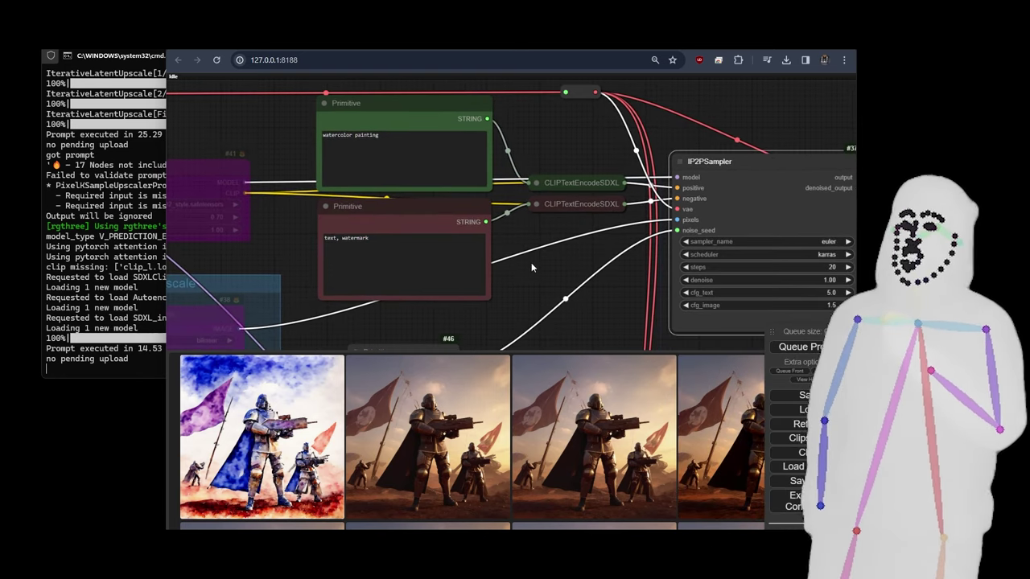
pyautogui.click(535, 183)
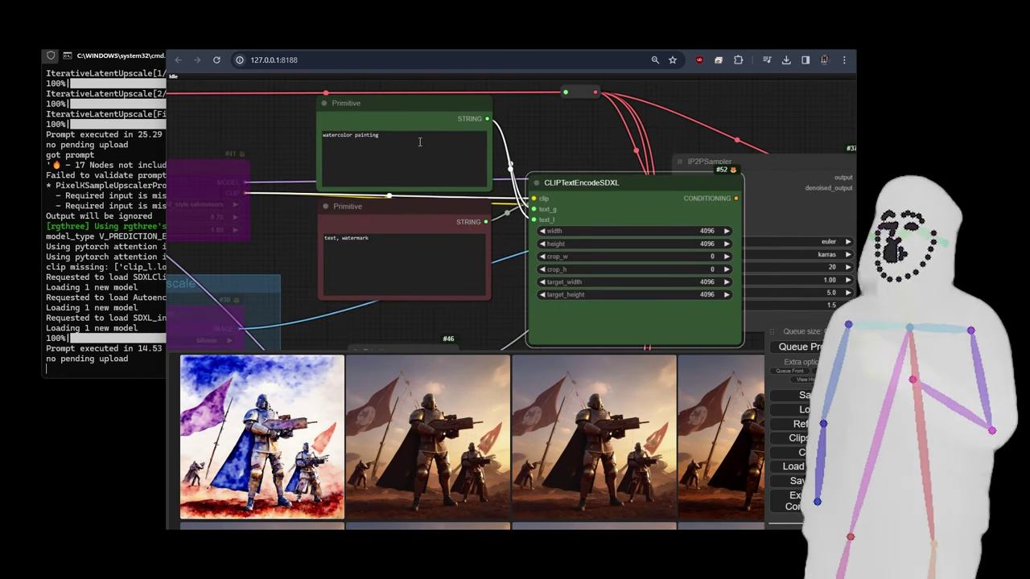
pyautogui.click(384, 121)
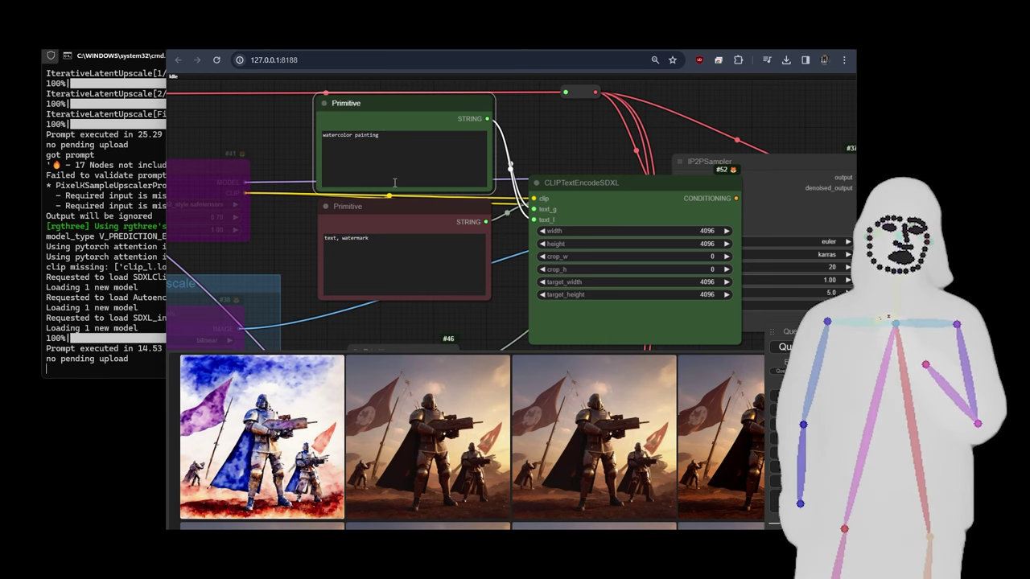
pyautogui.click(535, 182)
pyautogui.click(542, 156)
pyautogui.moveTo(555, 268); pyautogui.dragTo(558, 212)
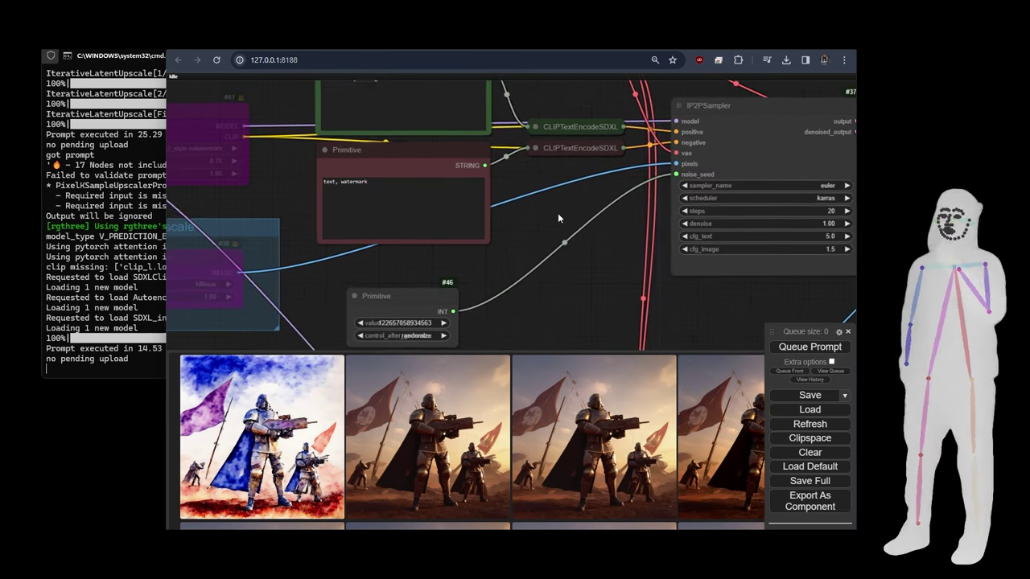
pyautogui.scroll(-4, 550, 213)
pyautogui.moveTo(572, 279); pyautogui.dragTo(632, 308)
pyautogui.scroll(-1, 615, 267)
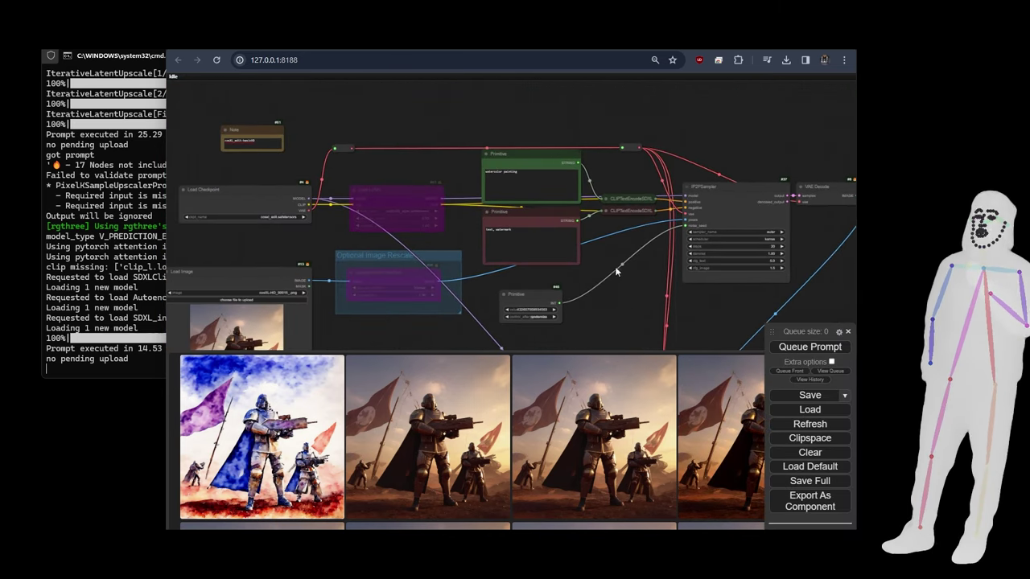
# - Inspect the bypassed Load LoRA node, then zoom in on the Load Image node
pyautogui.moveTo(621, 247); pyautogui.dragTo(585, 236)
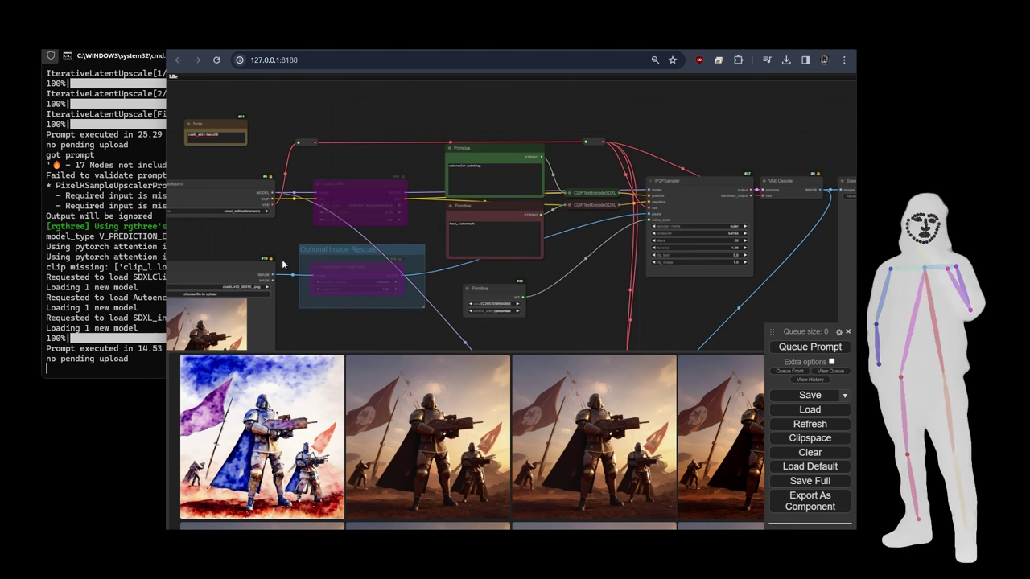
pyautogui.moveTo(256, 236); pyautogui.dragTo(312, 236)
pyautogui.click(405, 191)
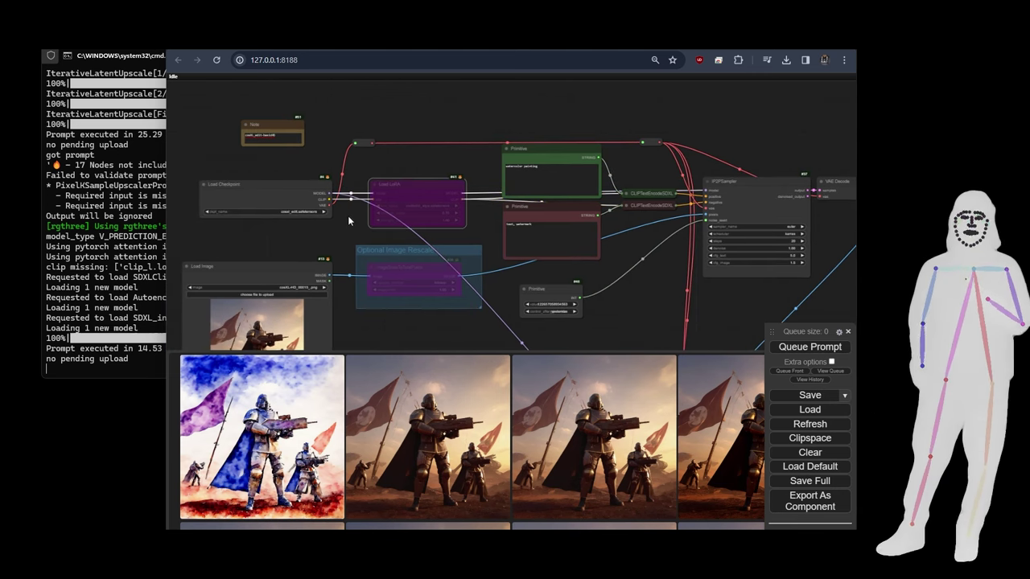
pyautogui.moveTo(285, 242); pyautogui.dragTo(341, 176)
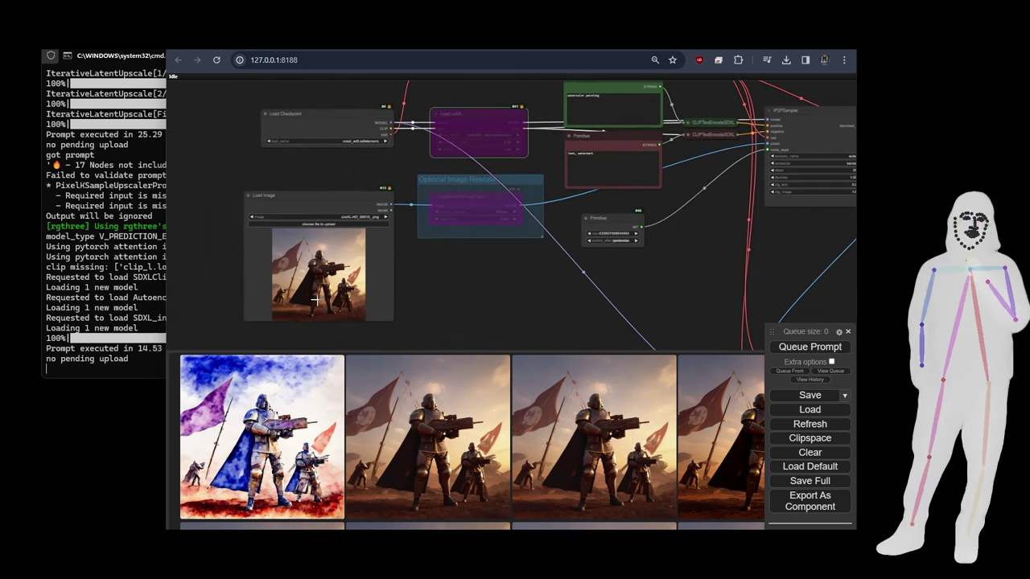
pyautogui.scroll(3, 314, 300)
pyautogui.scroll(3, 314, 299)
pyautogui.scroll(-3, 584, 248)
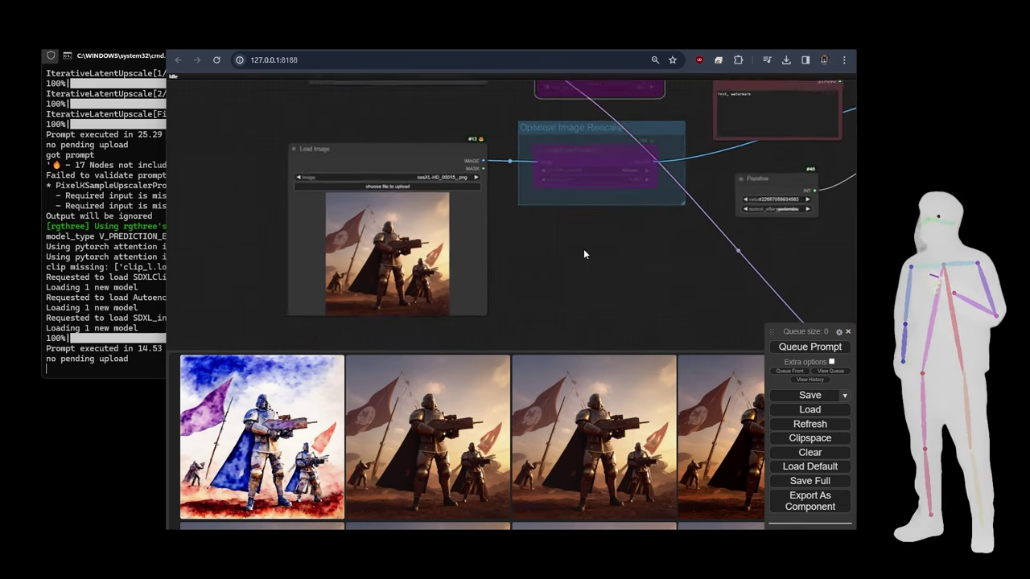
pyautogui.scroll(1, 609, 256)
# - Pan across the Primitive, seed, IP2PSampler, VAE Decode and Save Image sketch preview nodes
pyautogui.moveTo(610, 256); pyautogui.dragTo(230, 272)
pyautogui.moveTo(599, 260); pyautogui.dragTo(0, 235)
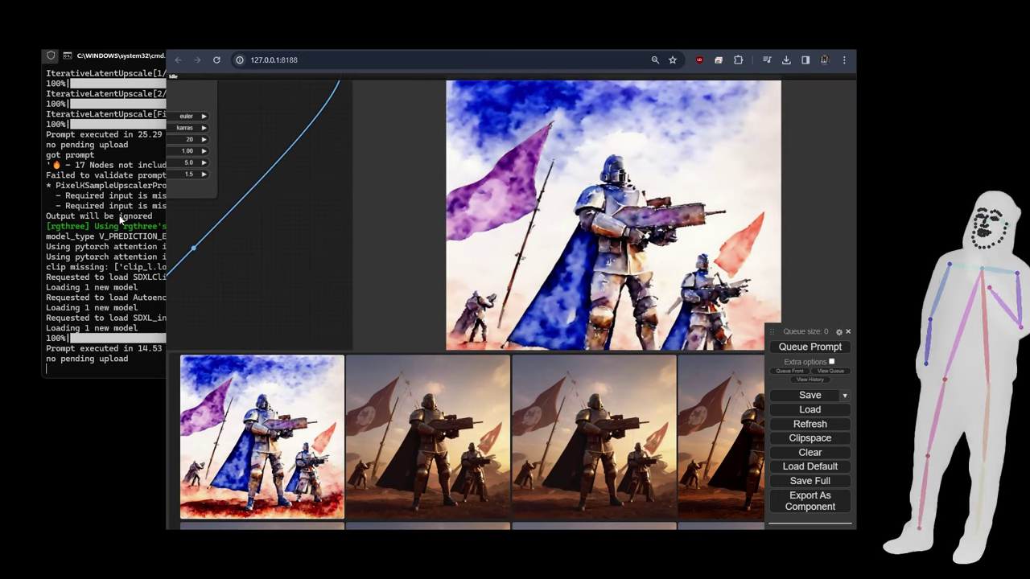
pyautogui.scroll(-4, 265, 225)
pyautogui.moveTo(347, 278); pyautogui.dragTo(700, 333)
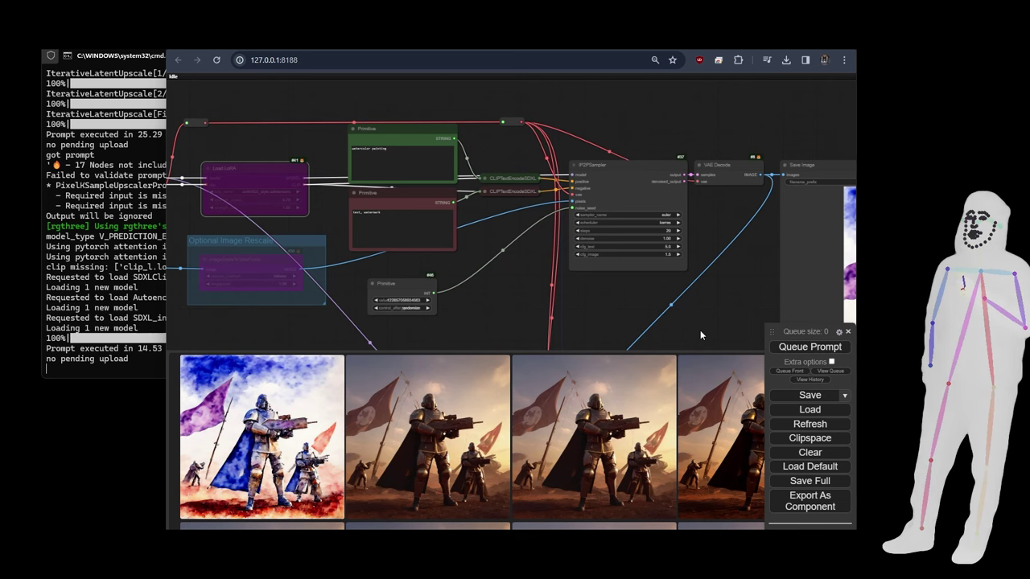
pyautogui.scroll(-4, 753, 278)
pyautogui.moveTo(639, 276); pyautogui.dragTo(567, 221)
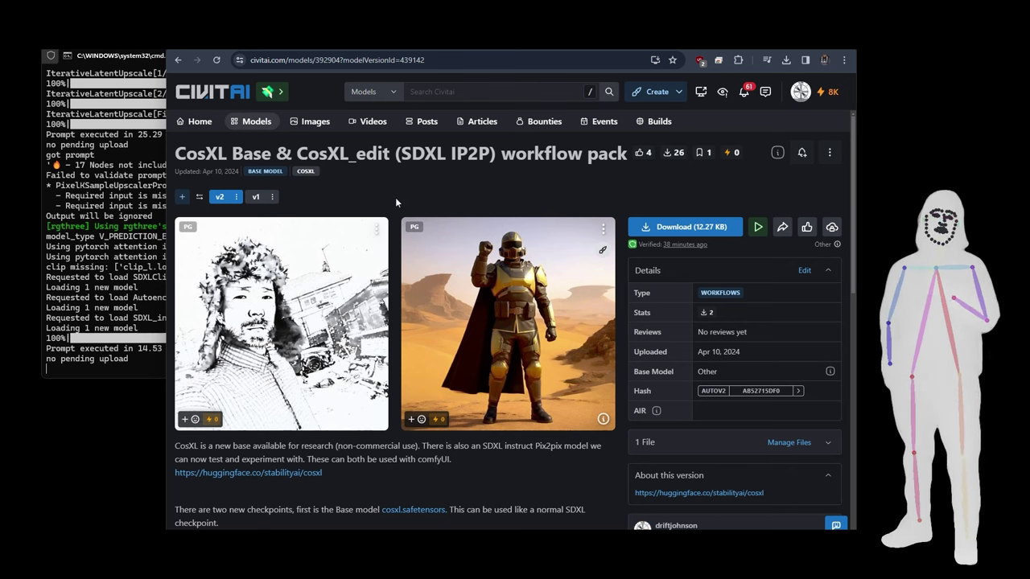
# - Read the expanded Civitai description on /models/checkpoints and both text encoders, then return to ComfyUI
pyautogui.scroll(-1, 415, 190)
pyautogui.scroll(-2, 416, 191)
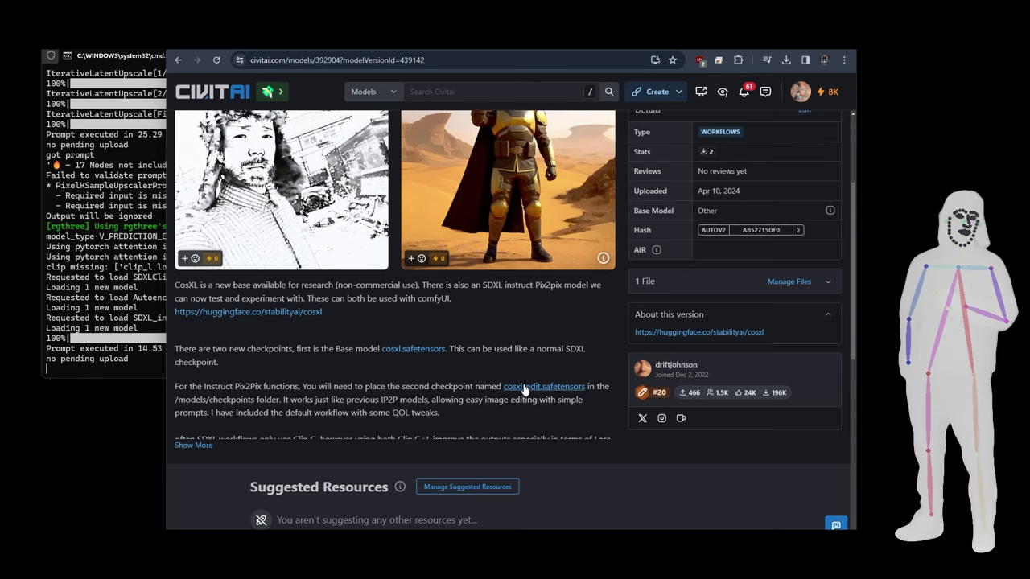
pyautogui.moveTo(176, 399); pyautogui.dragTo(254, 400)
pyautogui.scroll(-3, 479, 358)
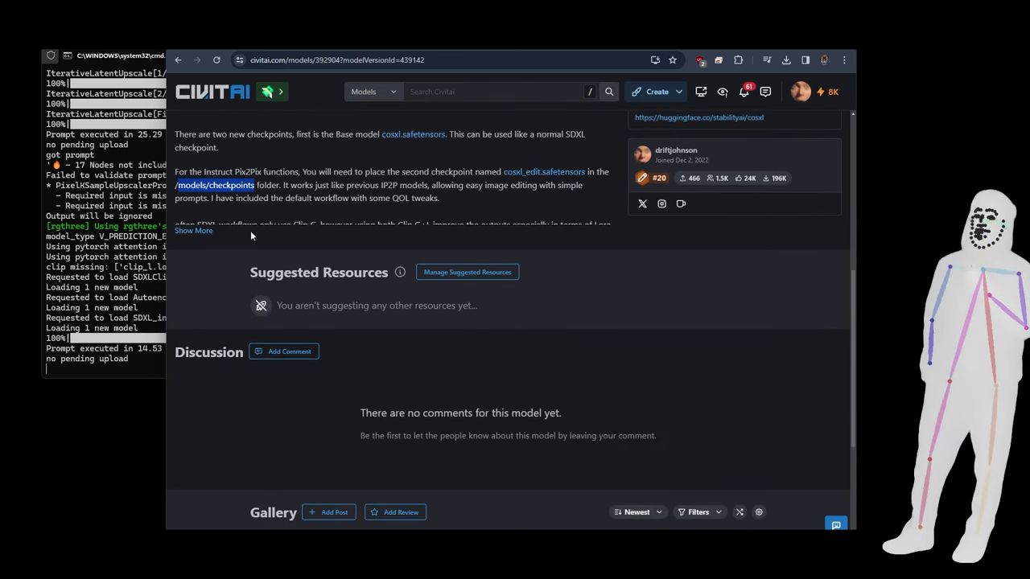
pyautogui.click(196, 230)
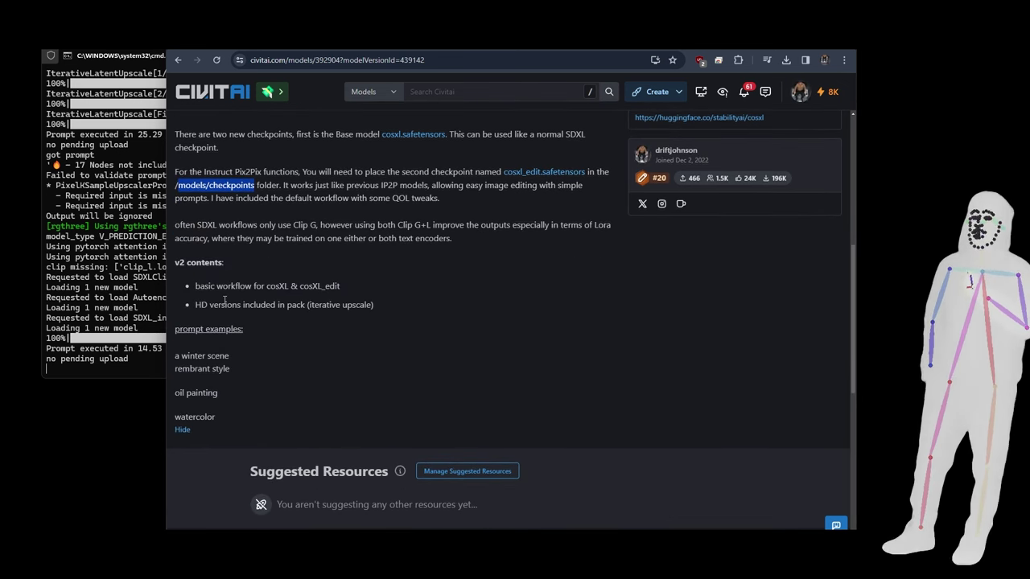
pyautogui.doubleClick(384, 239)
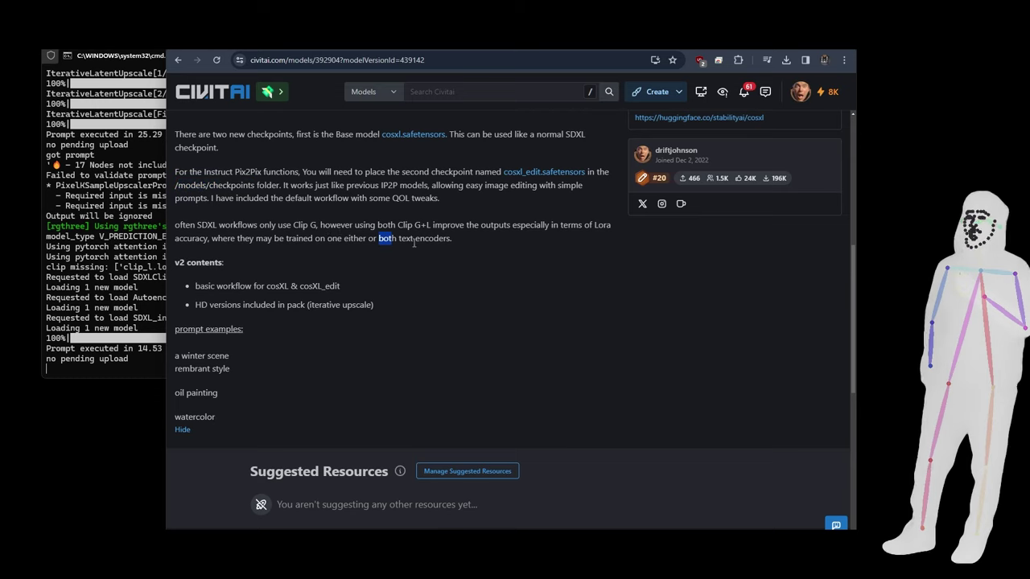
pyautogui.scroll(5, 515, 281)
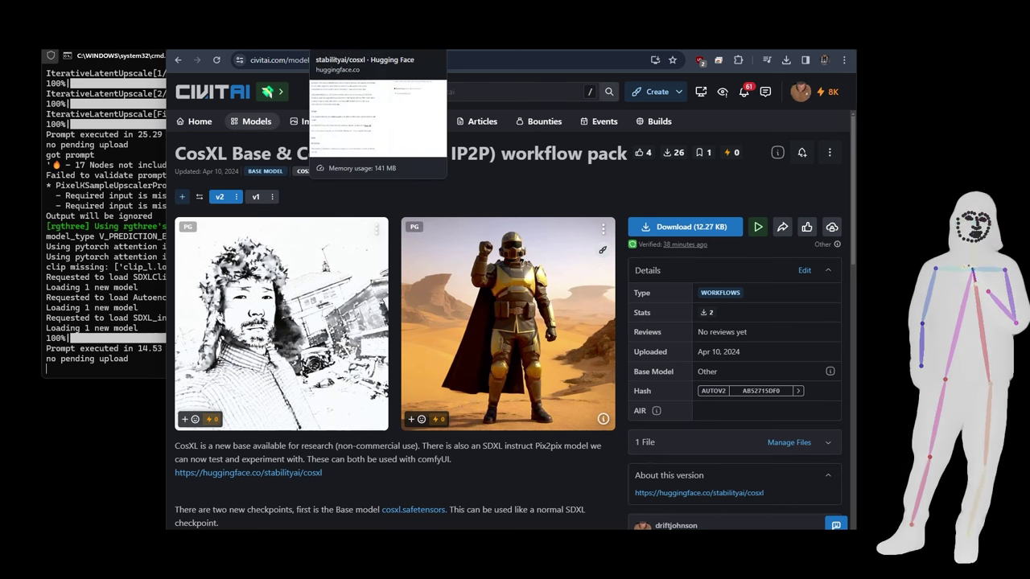
pyautogui.hotkey('ctrl', 'Tab')
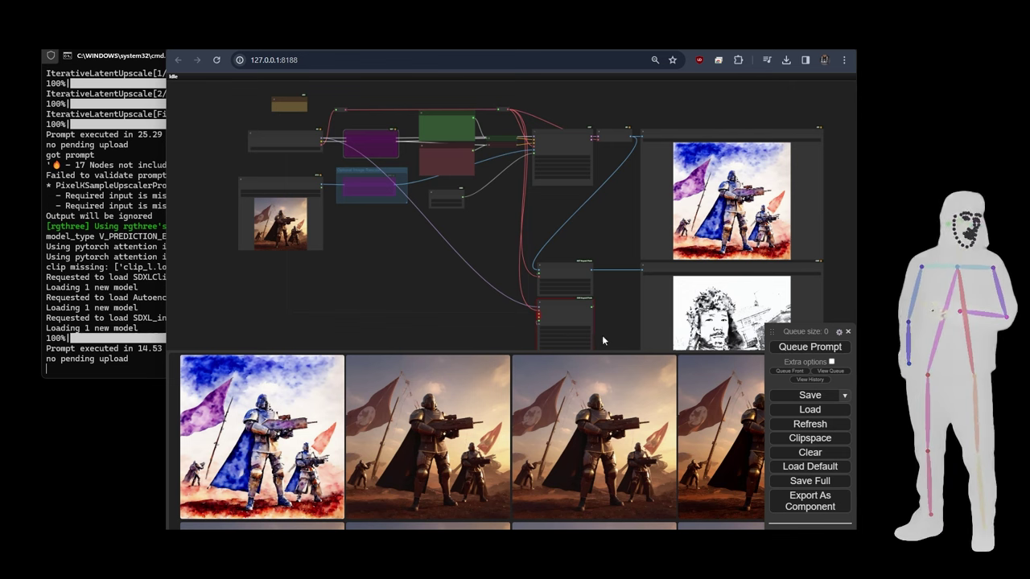
# - Connect the positive and negative prompt nodes to PixelKSampleUpscalerProvider's positive and negative inputs
pyautogui.scroll(5, 602, 337)
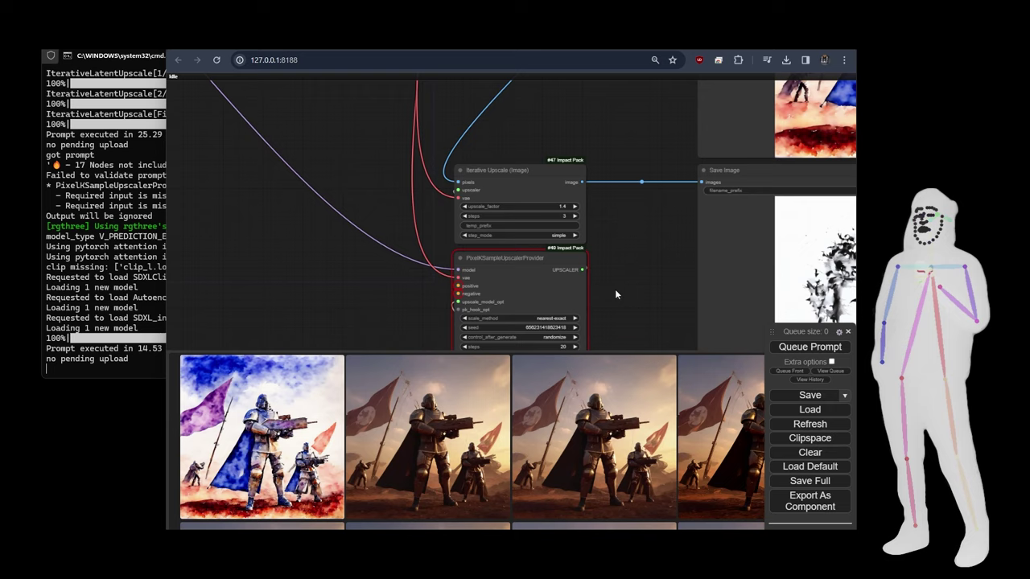
pyautogui.scroll(-5, 614, 295)
pyautogui.moveTo(629, 197); pyautogui.dragTo(624, 280)
pyautogui.moveTo(446, 265)
pyautogui.mouseDown()
pyautogui.moveTo(466, 218)
pyautogui.moveTo(449, 254)
pyautogui.mouseUp()
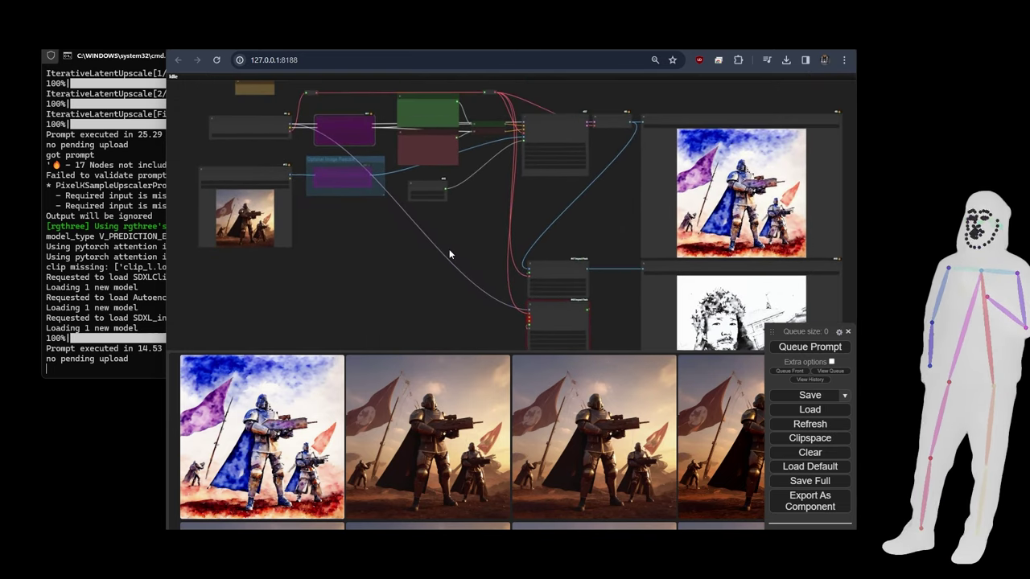
pyautogui.click(474, 121)
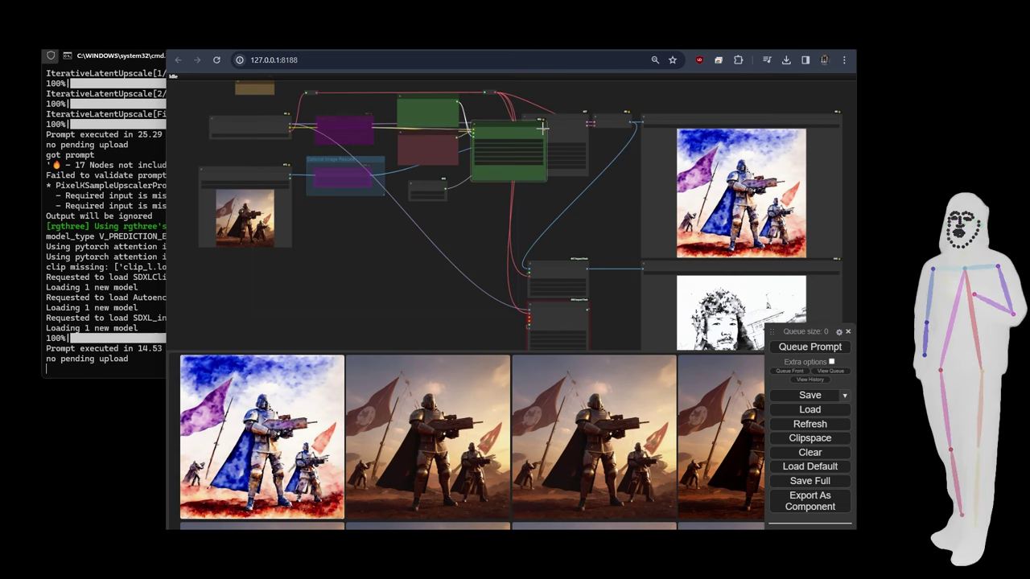
pyautogui.moveTo(561, 162); pyautogui.dragTo(528, 272)
pyautogui.click(474, 122)
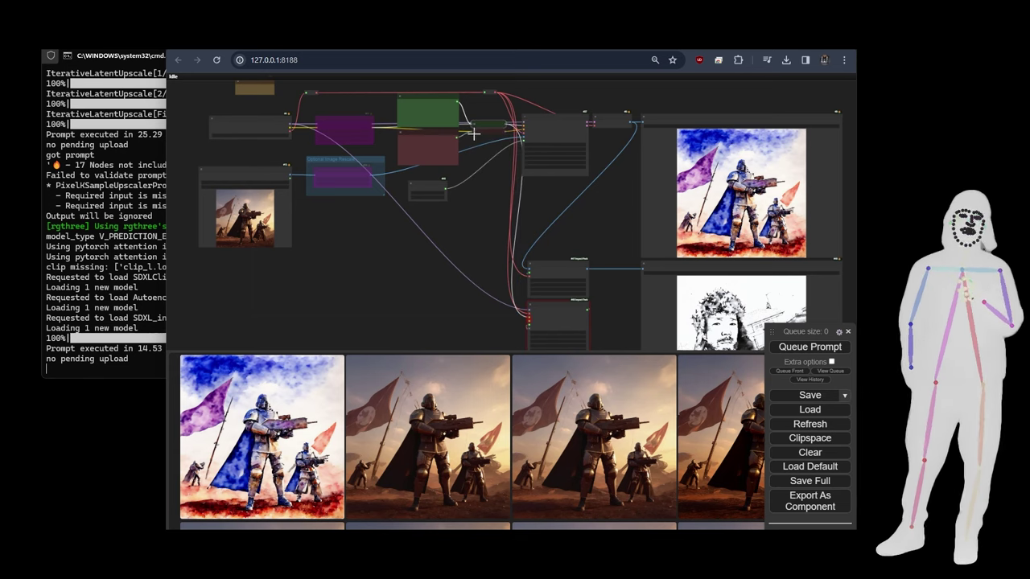
pyautogui.click(474, 131)
pyautogui.moveTo(544, 137); pyautogui.dragTo(529, 319)
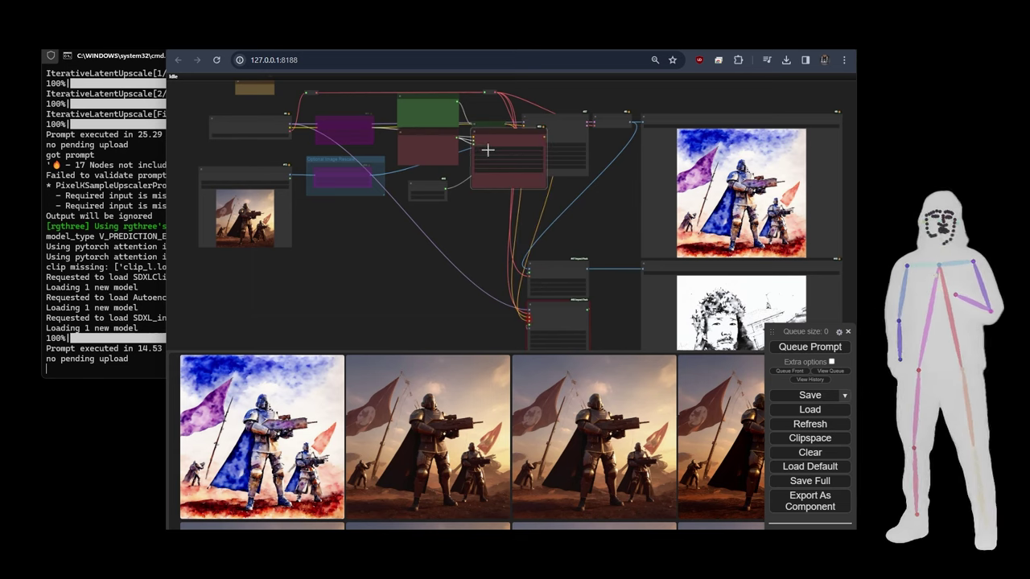
# - Queue the workflow and follow the upscale nodes while the new knight images render
pyautogui.click(810, 346)
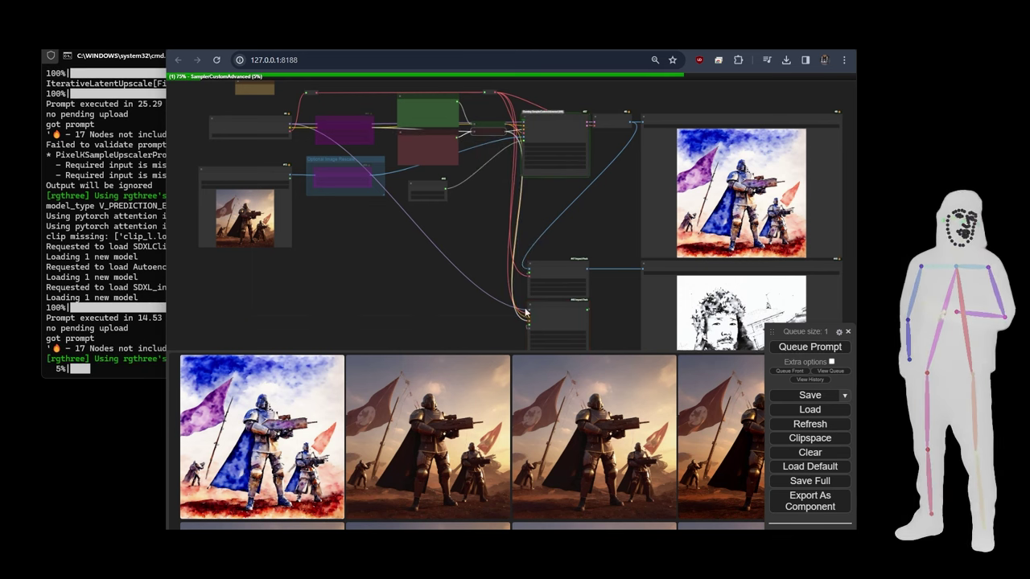
pyautogui.moveTo(426, 278); pyautogui.dragTo(360, 223)
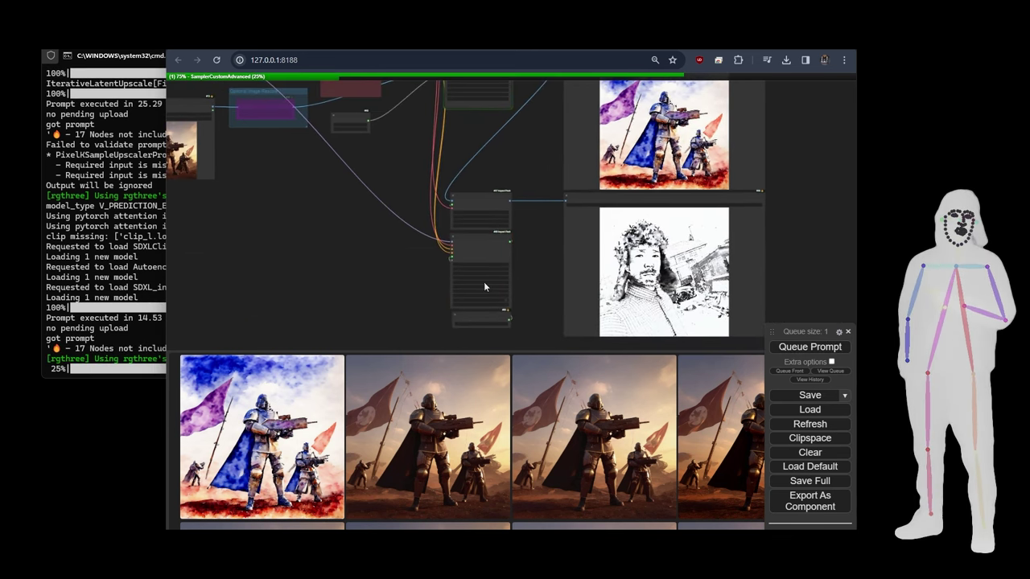
pyautogui.moveTo(272, 192); pyautogui.dragTo(390, 296)
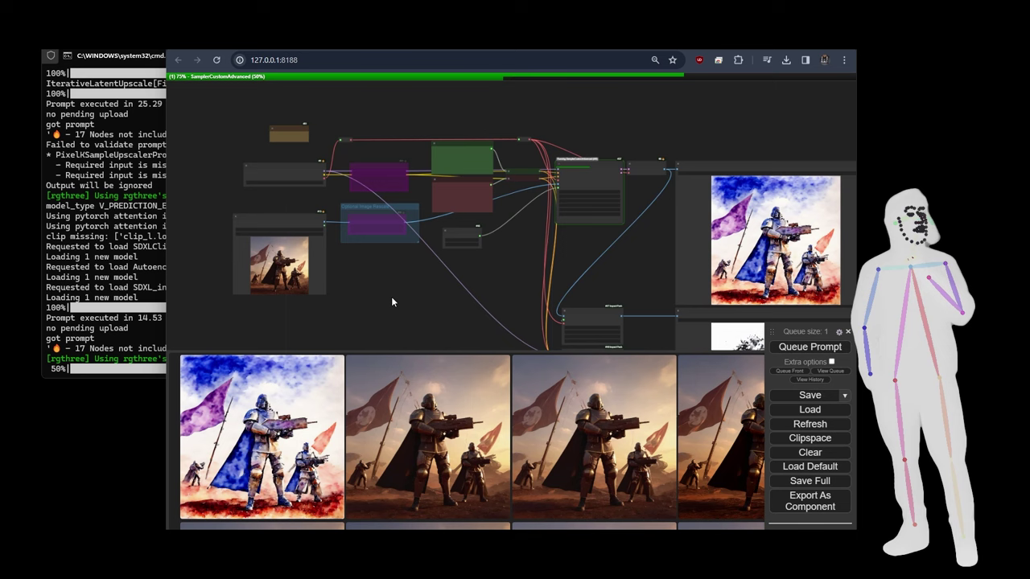
pyautogui.scroll(3, 257, 130)
pyautogui.scroll(6, 258, 135)
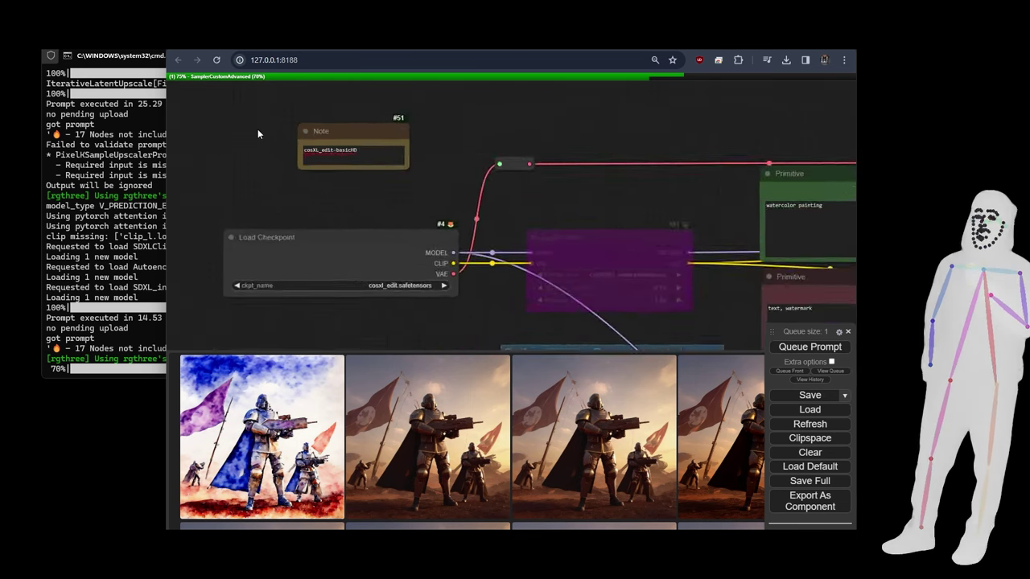
pyautogui.scroll(-8, 258, 133)
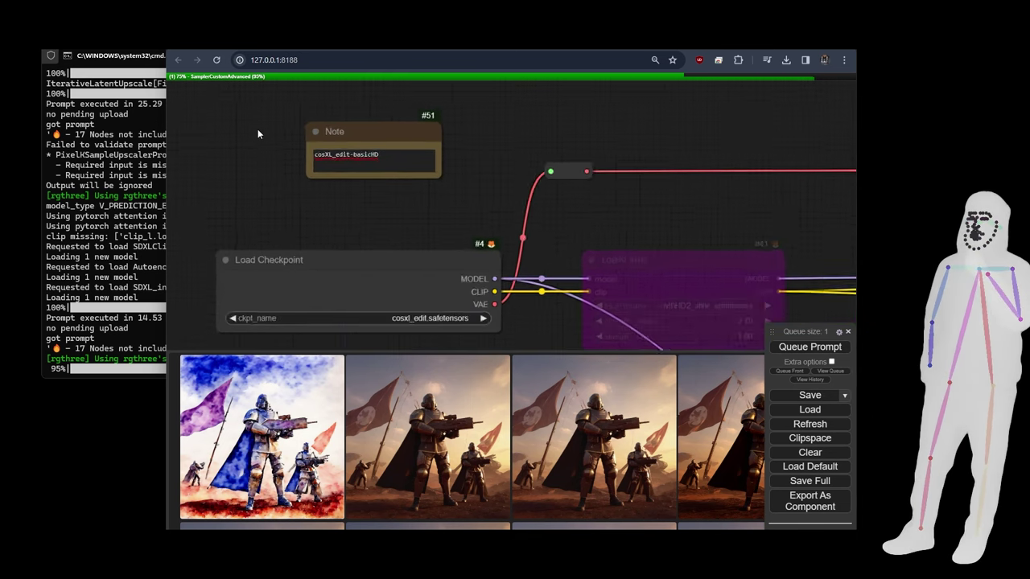
pyautogui.scroll(-10, 258, 129)
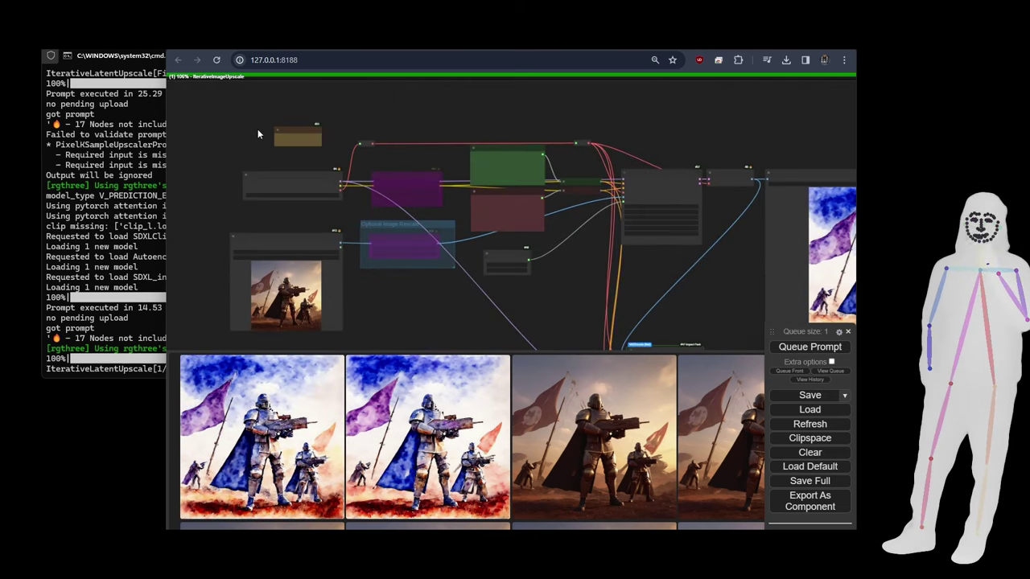
pyautogui.moveTo(301, 261); pyautogui.dragTo(386, 272)
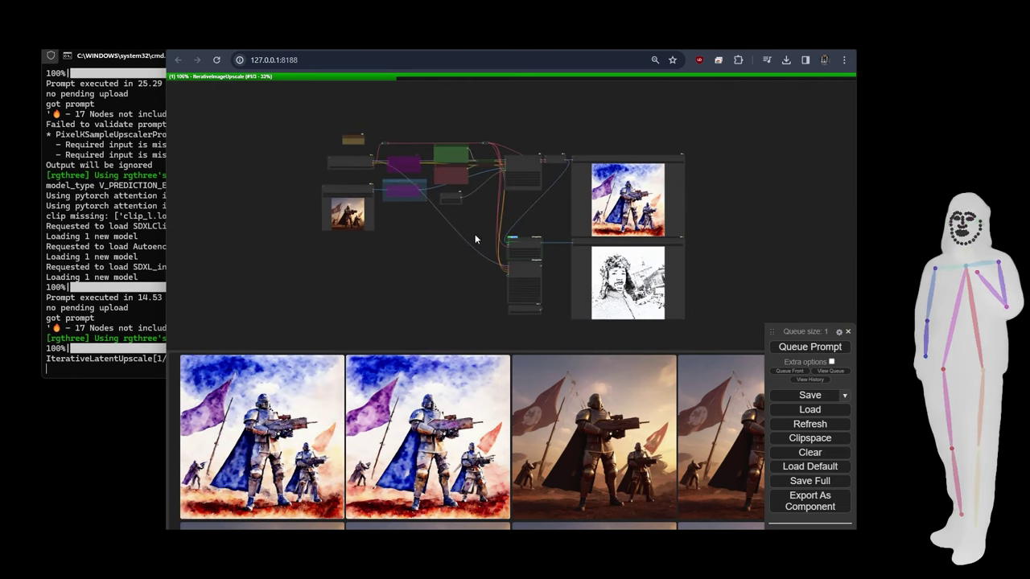
pyautogui.scroll(2, 475, 233)
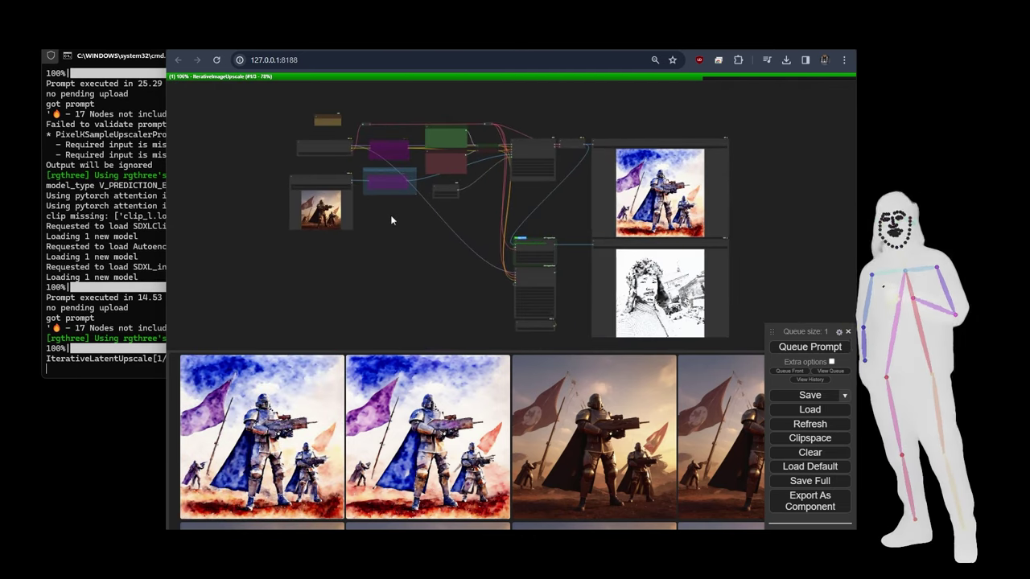
pyautogui.scroll(6, 300, 114)
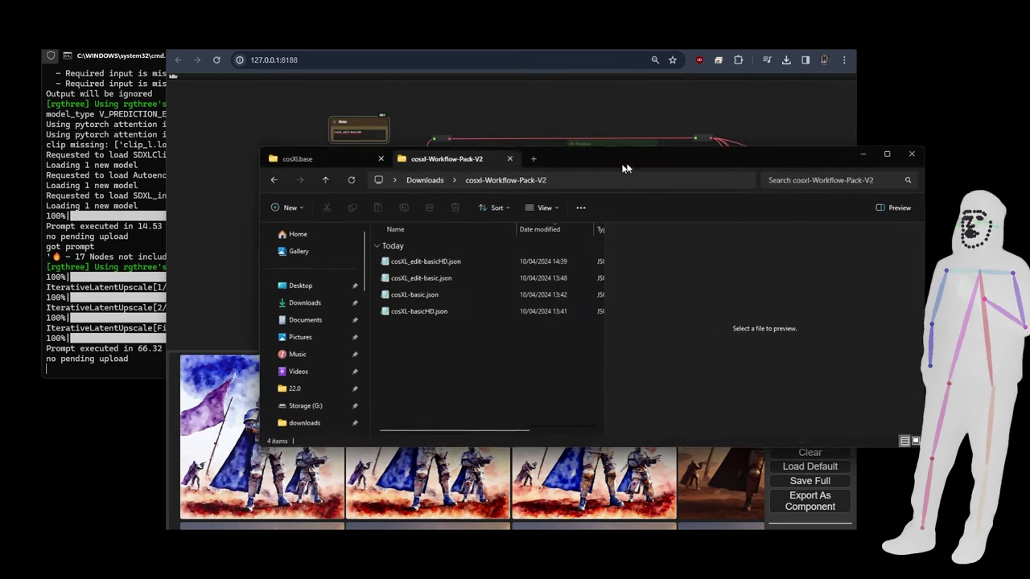
# - Load another workflow JSON from the pack folder by dropping it onto the ComfyUI canvas
pyautogui.moveTo(626, 168); pyautogui.dragTo(641, 161)
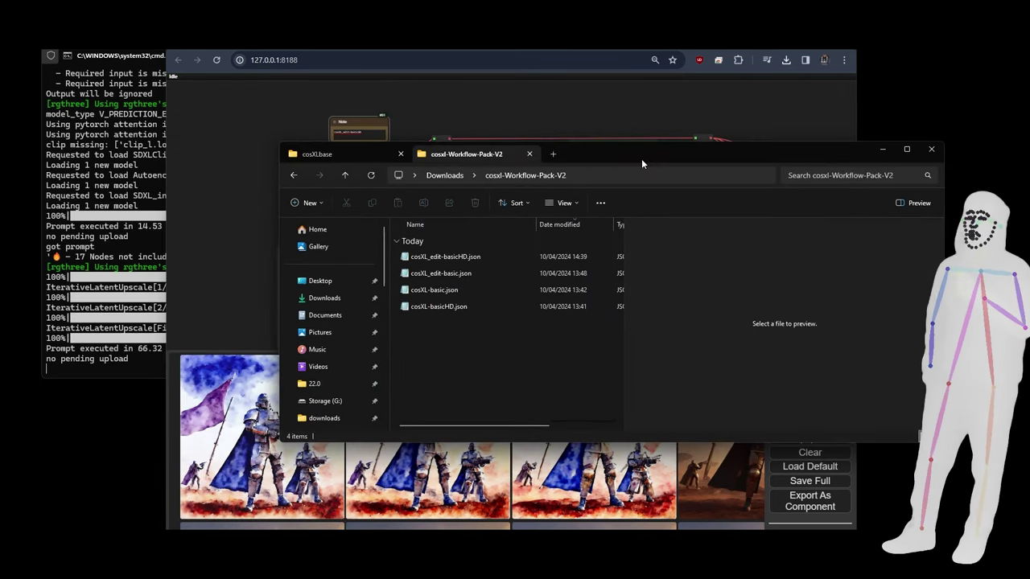
pyautogui.click(433, 259)
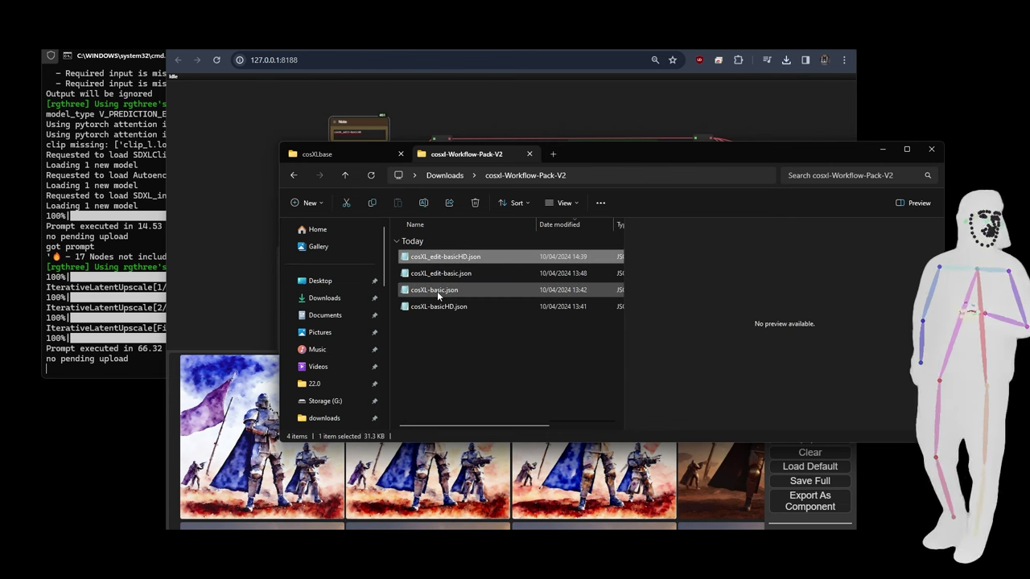
pyautogui.click(437, 291)
pyautogui.moveTo(336, 338); pyautogui.dragTo(245, 287)
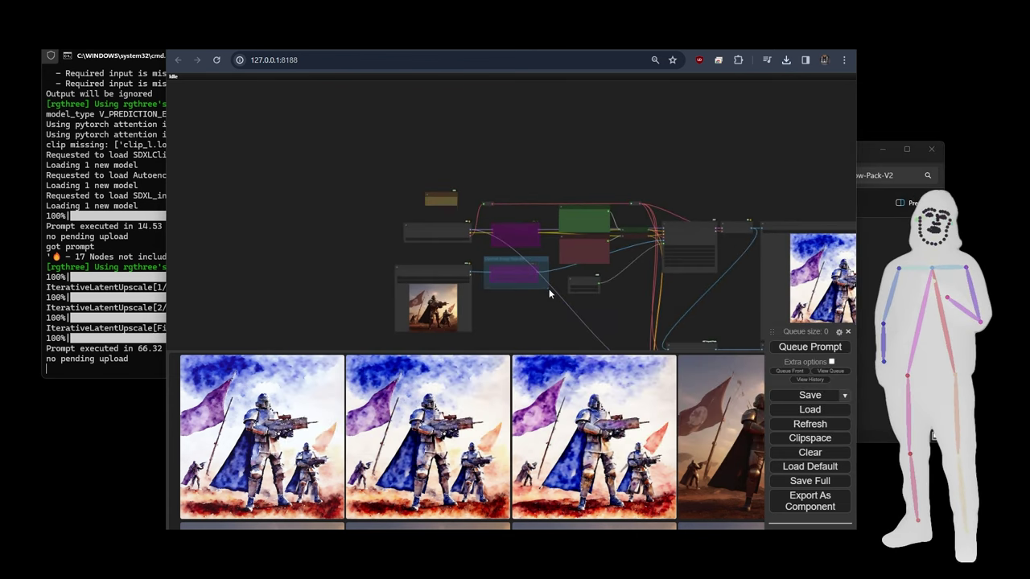
# - Check the IP2PSampler group's contents in Manage Group Node, then convert it to nodes
pyautogui.moveTo(549, 288); pyautogui.dragTo(452, 315)
pyautogui.scroll(10, 506, 238)
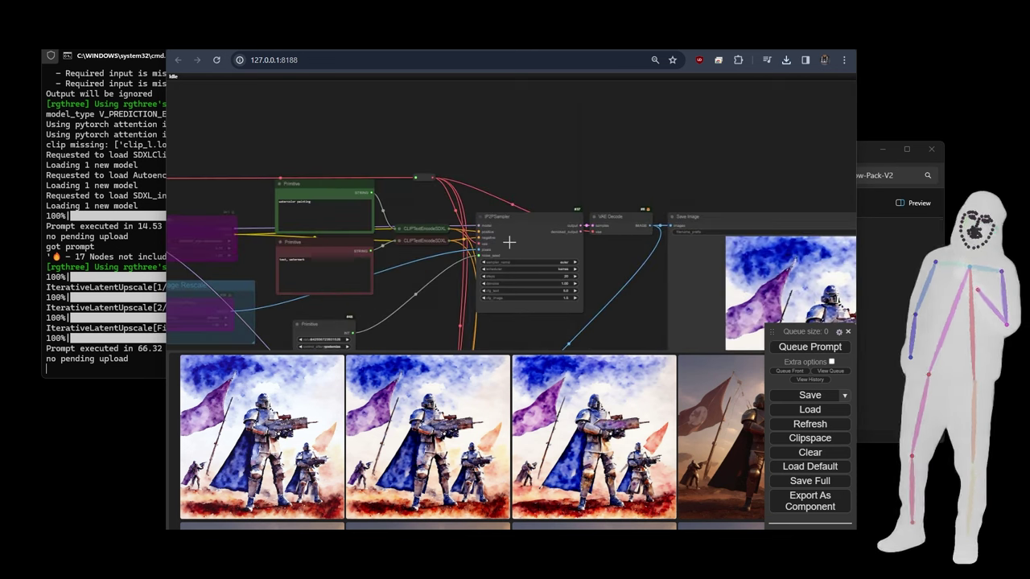
pyautogui.scroll(-5, 644, 296)
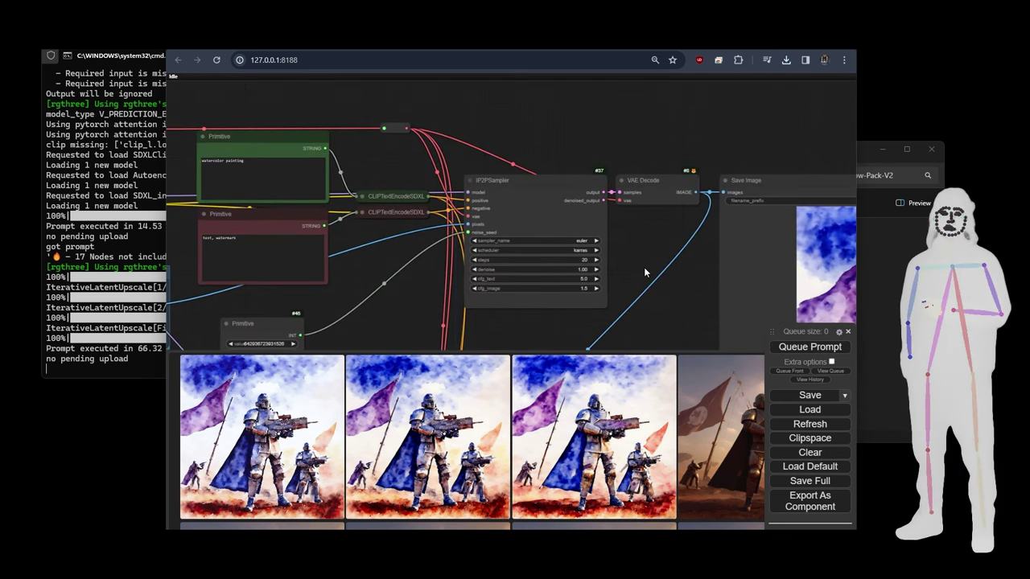
pyautogui.moveTo(593, 252); pyautogui.dragTo(575, 98)
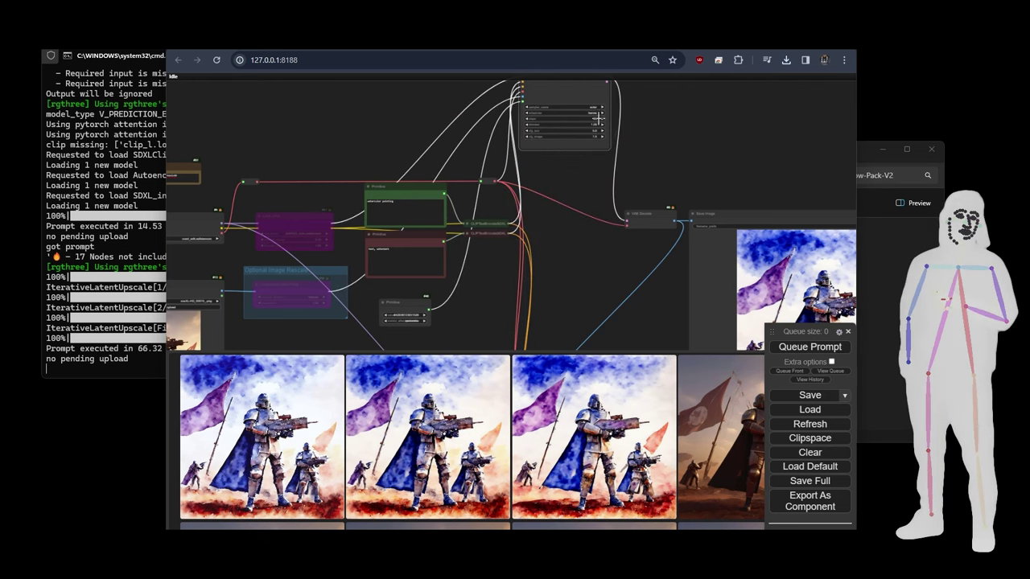
pyautogui.moveTo(489, 272); pyautogui.dragTo(489, 134)
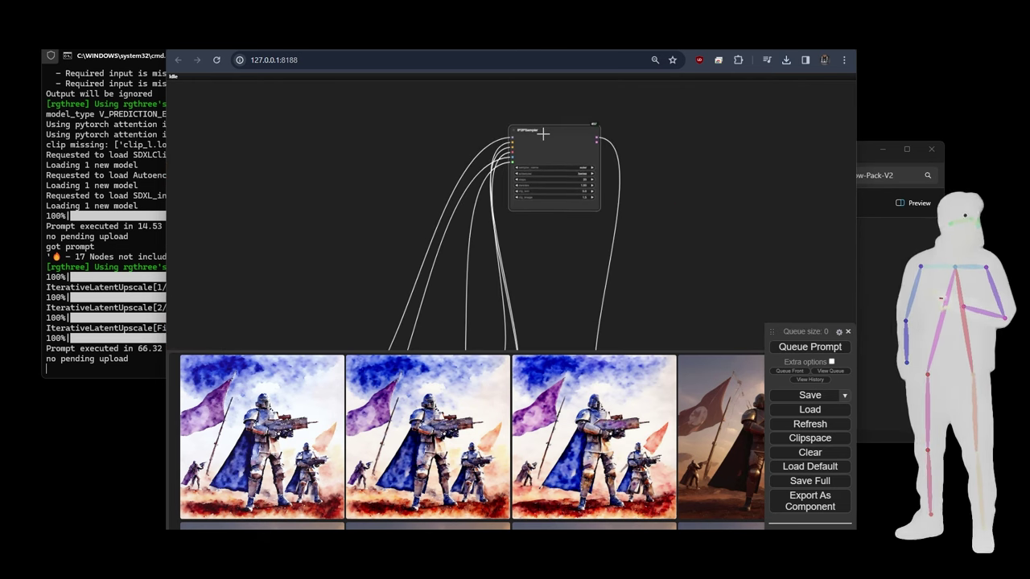
pyautogui.rightClick(538, 122)
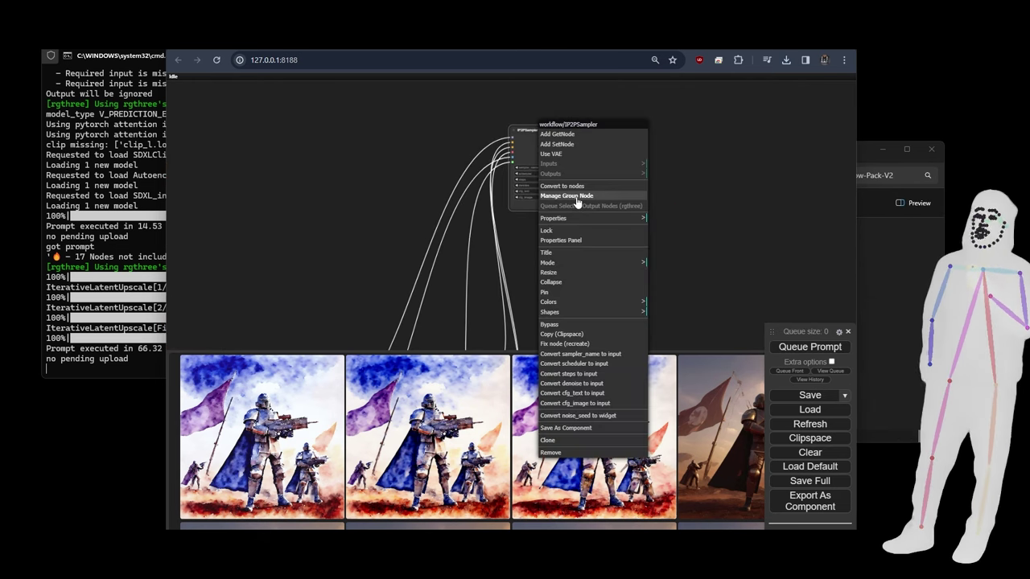
pyautogui.click(573, 195)
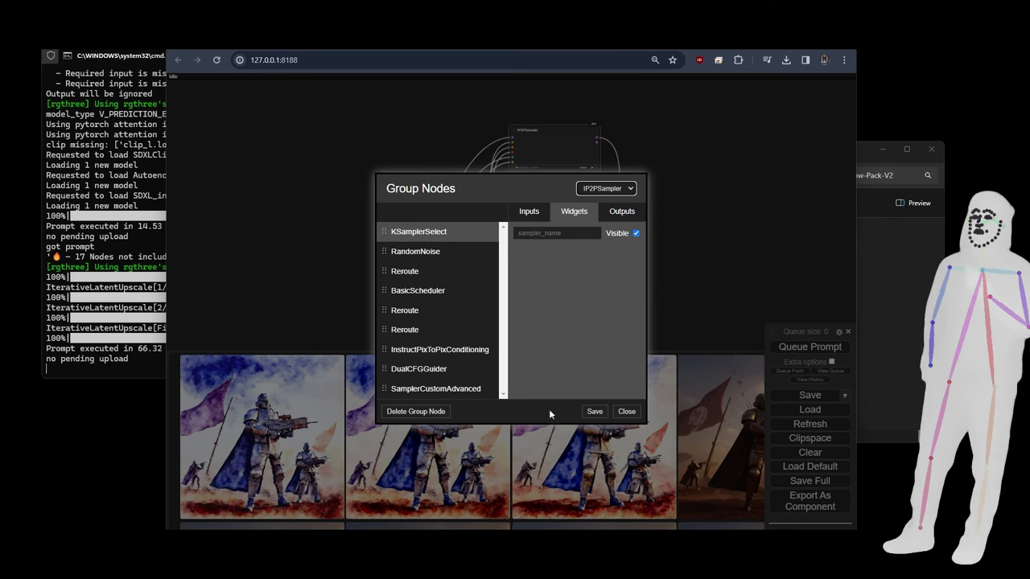
pyautogui.click(635, 413)
pyautogui.rightClick(567, 157)
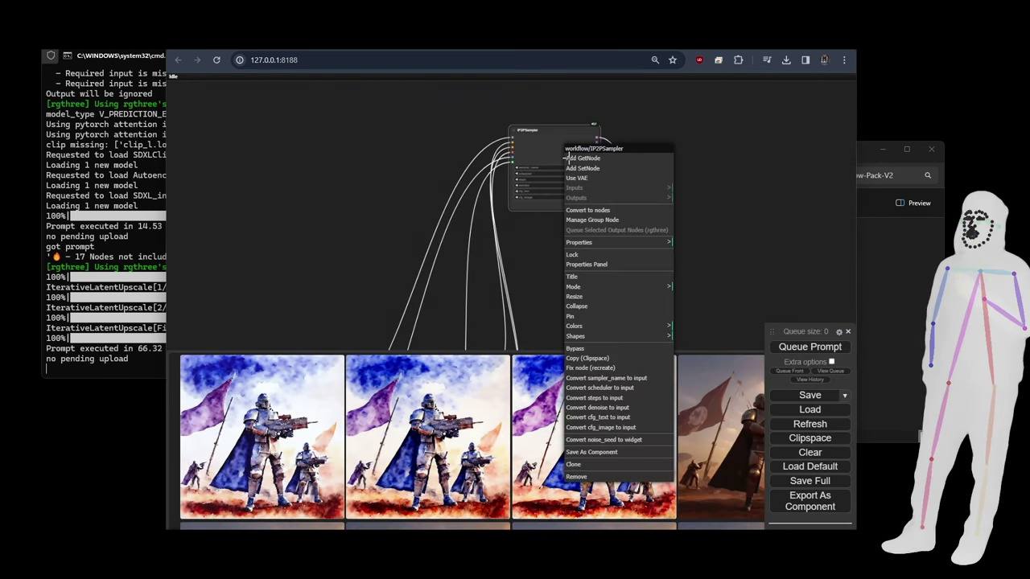
pyautogui.click(599, 210)
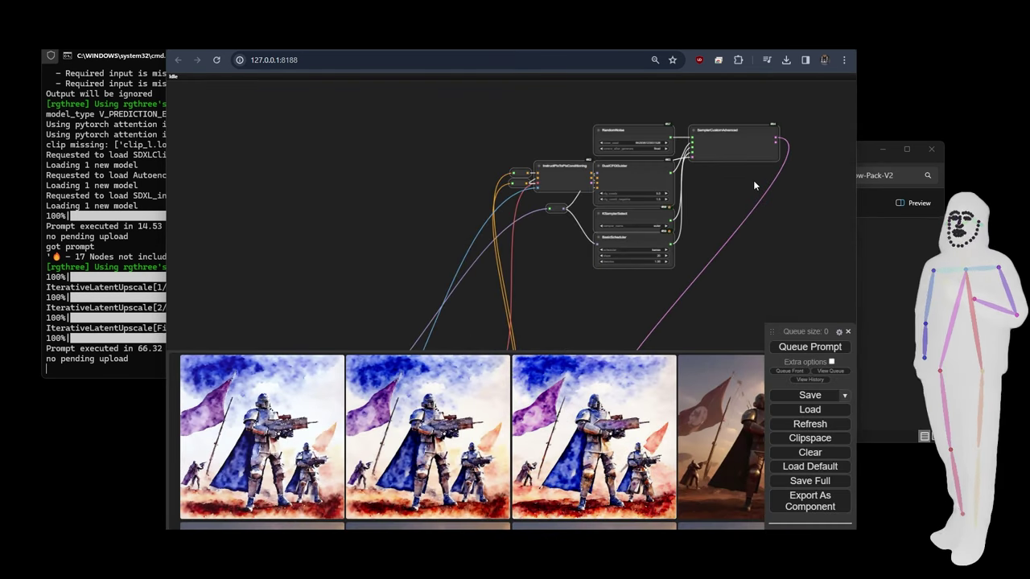
# - Nudge InstructPixToPixConditioning up and left, then box-select all the unpacked sampler nodes
pyautogui.scroll(5, 753, 180)
pyautogui.moveTo(749, 184); pyautogui.dragTo(691, 190)
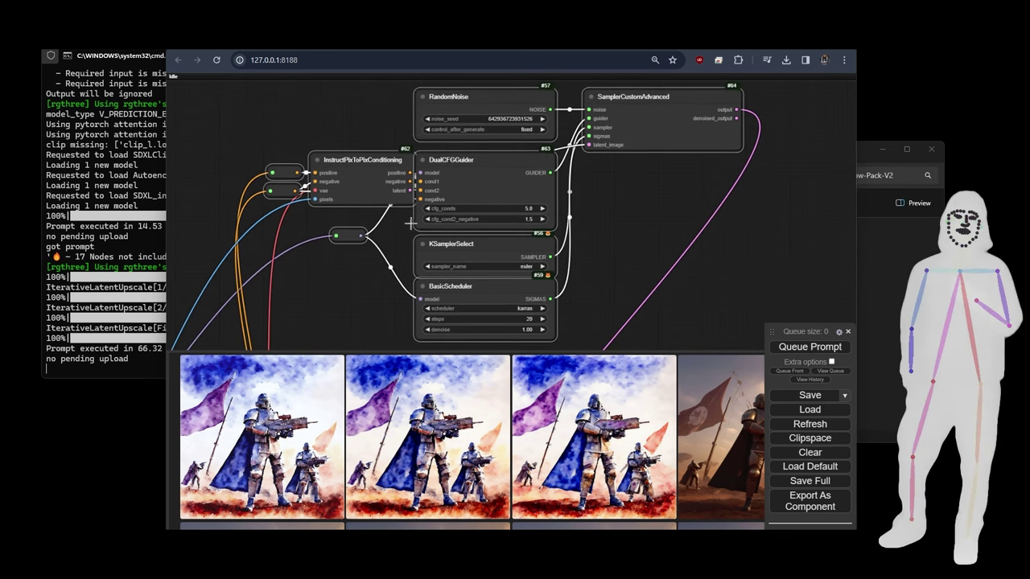
pyautogui.rightClick(473, 180)
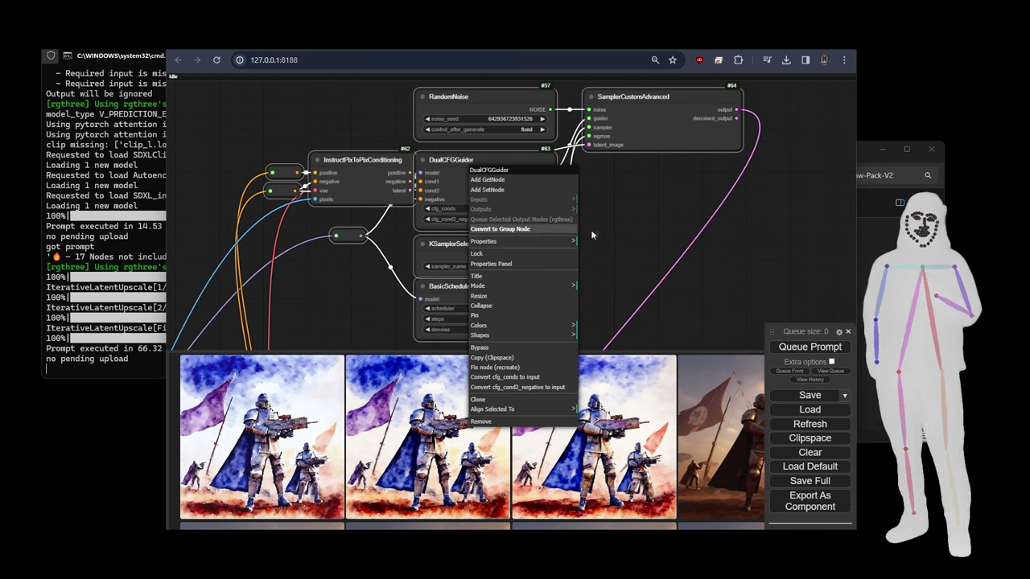
pyautogui.click(648, 225)
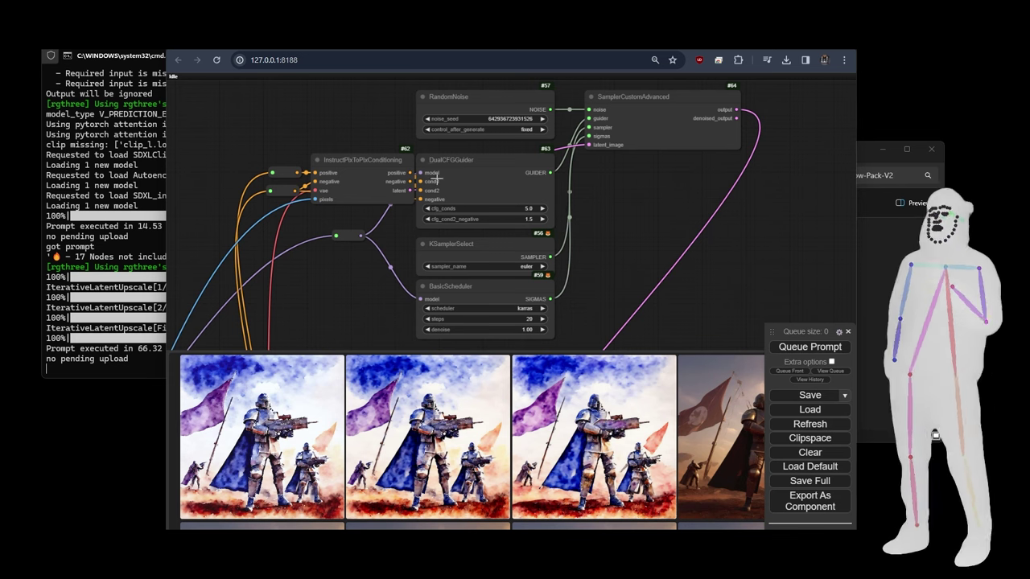
pyautogui.scroll(1, 402, 219)
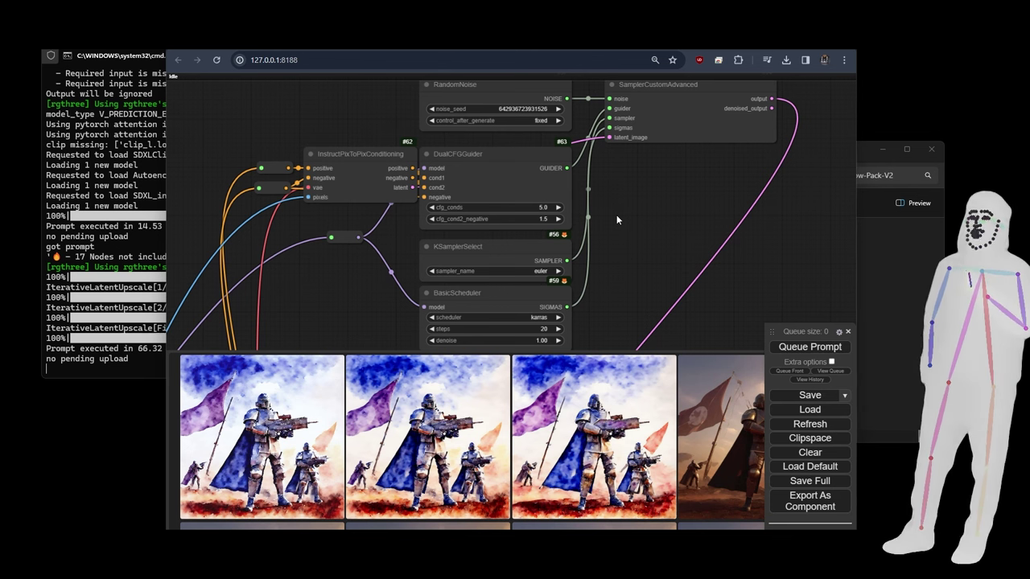
pyautogui.scroll(-1, 616, 215)
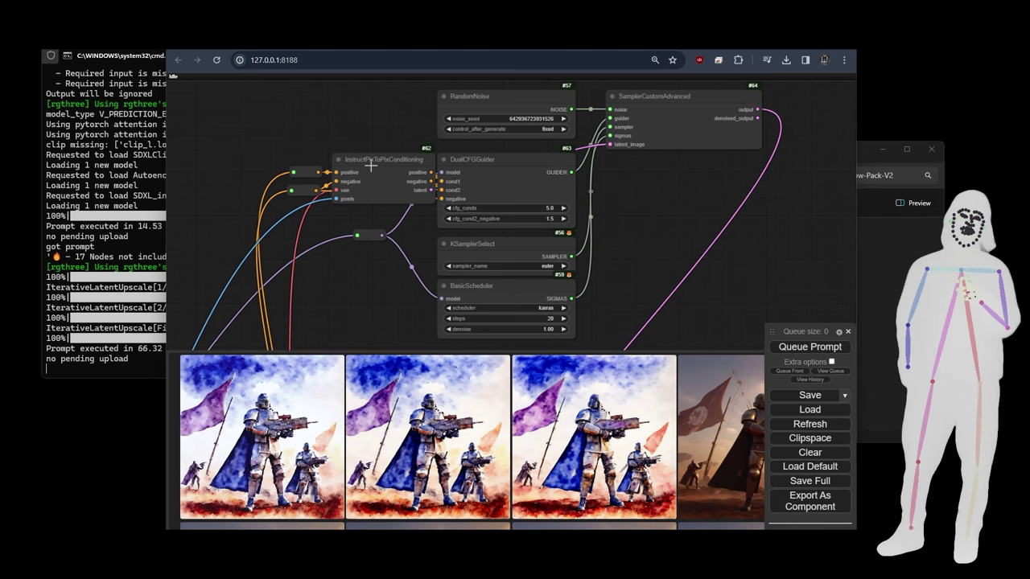
pyautogui.moveTo(370, 165)
pyautogui.mouseDown()
pyautogui.moveTo(359, 112)
pyautogui.moveTo(378, 176)
pyautogui.moveTo(386, 168)
pyautogui.mouseUp()
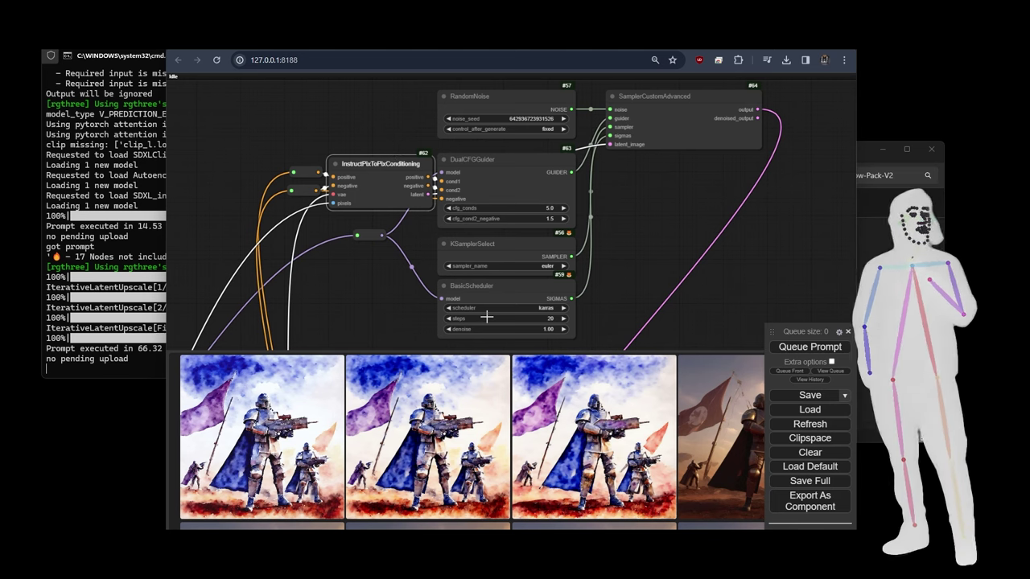
pyautogui.click(678, 215)
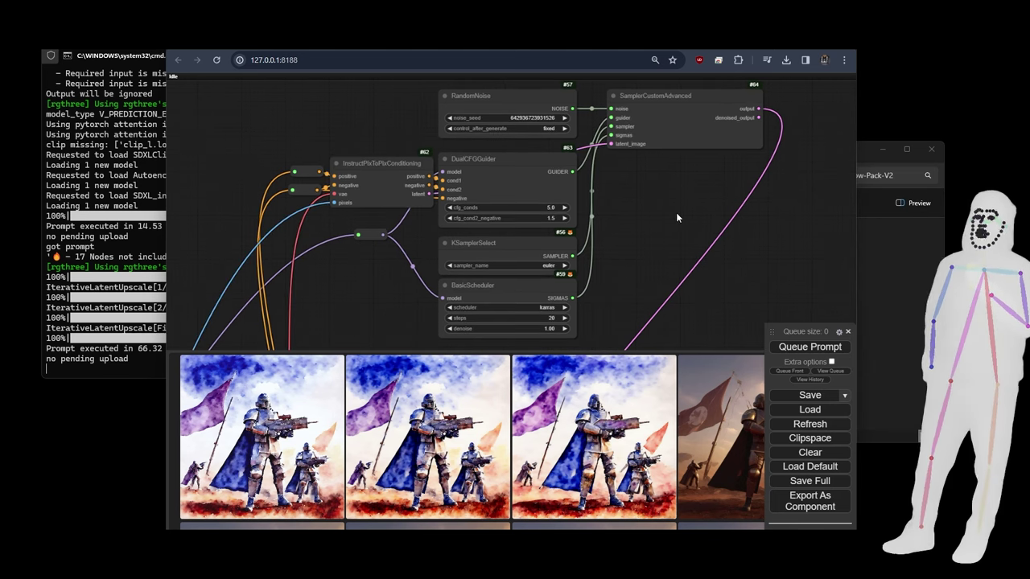
pyautogui.scroll(-3, 676, 213)
pyautogui.moveTo(416, 109); pyautogui.dragTo(761, 302)
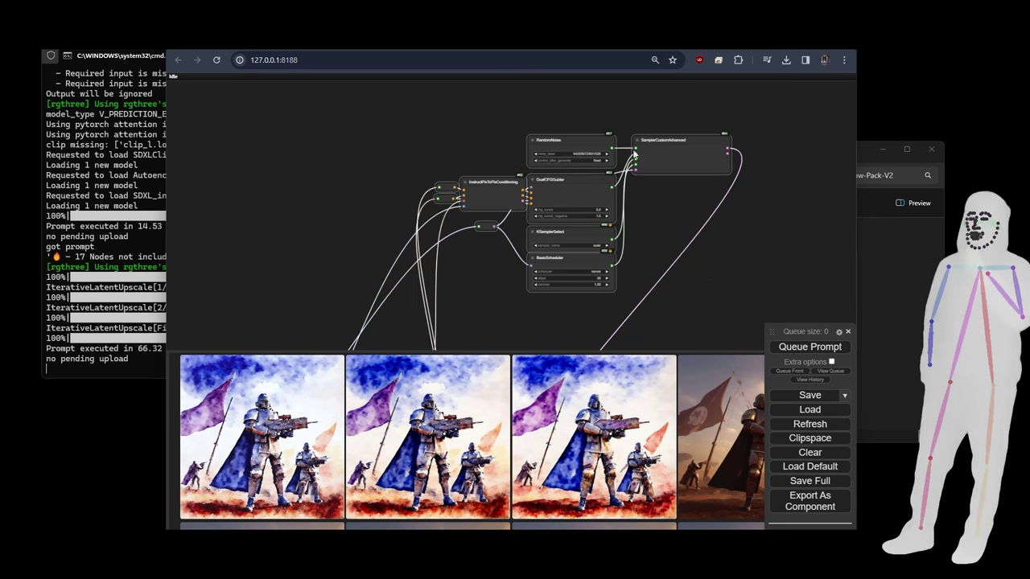
# - Convert the selected sampler nodes into a group node named 'IP2P SDXL Ksampler'
pyautogui.rightClick(569, 184)
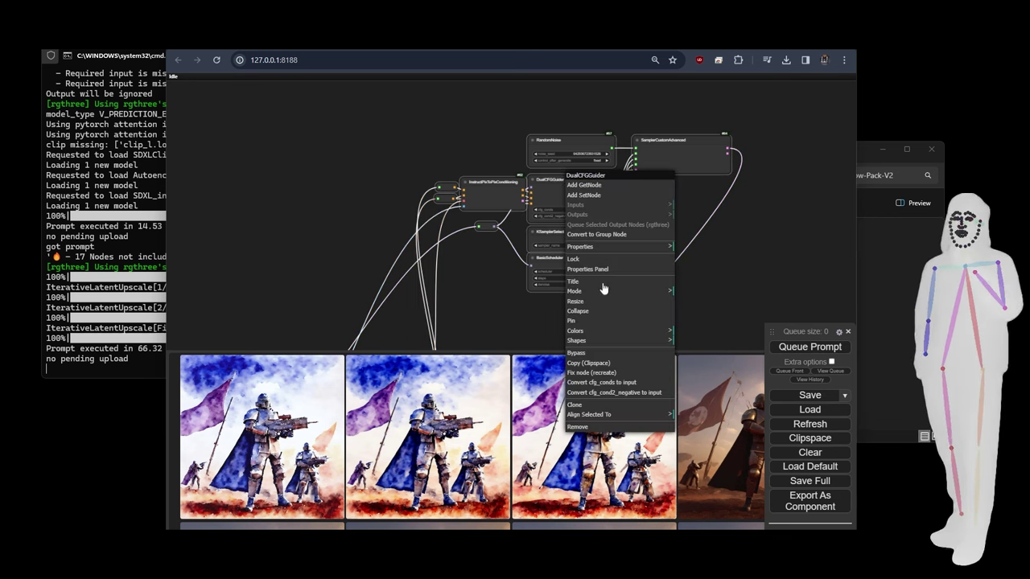
pyautogui.click(603, 234)
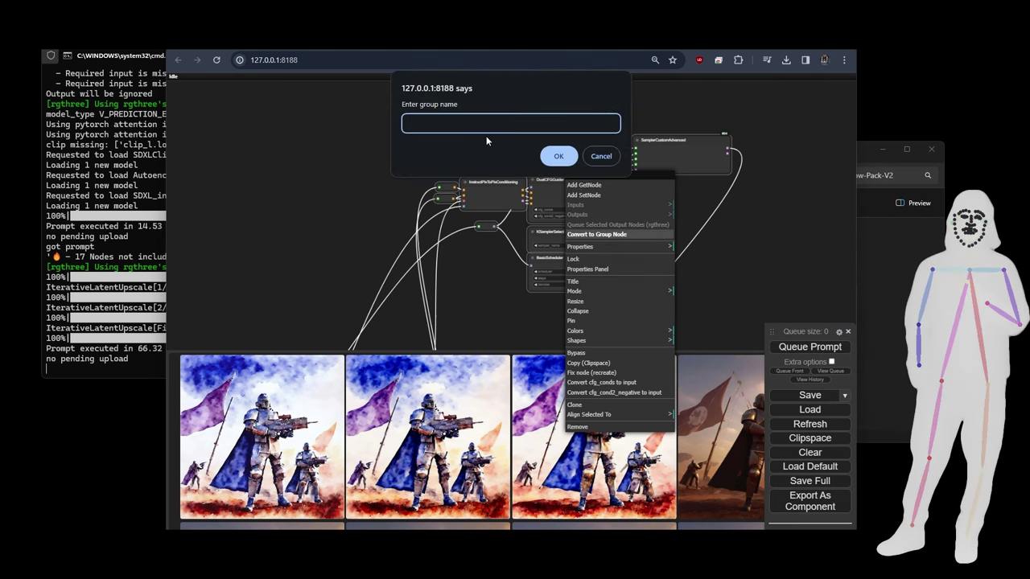
pyautogui.write('IP2P')
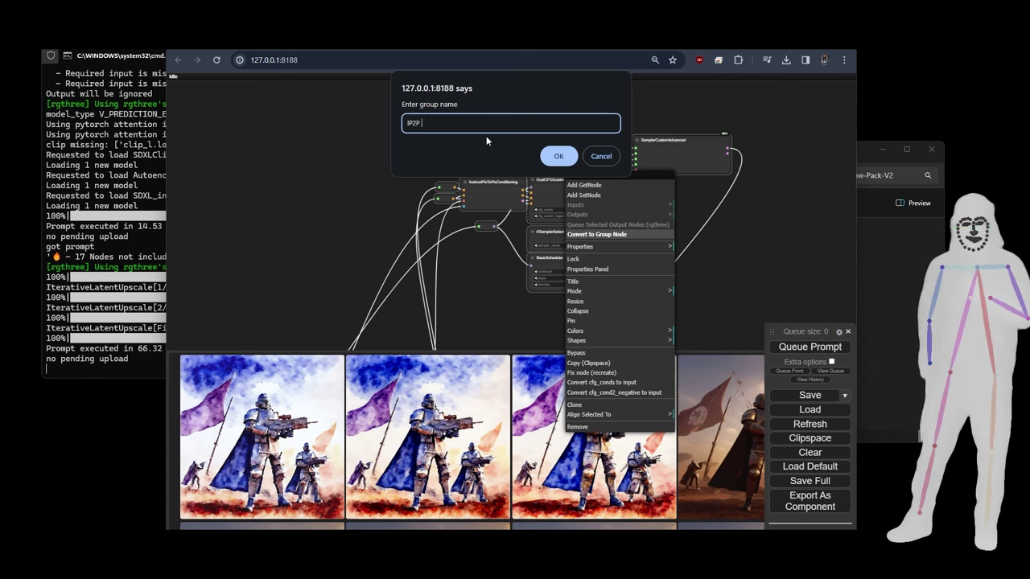
pyautogui.write(' SDXL')
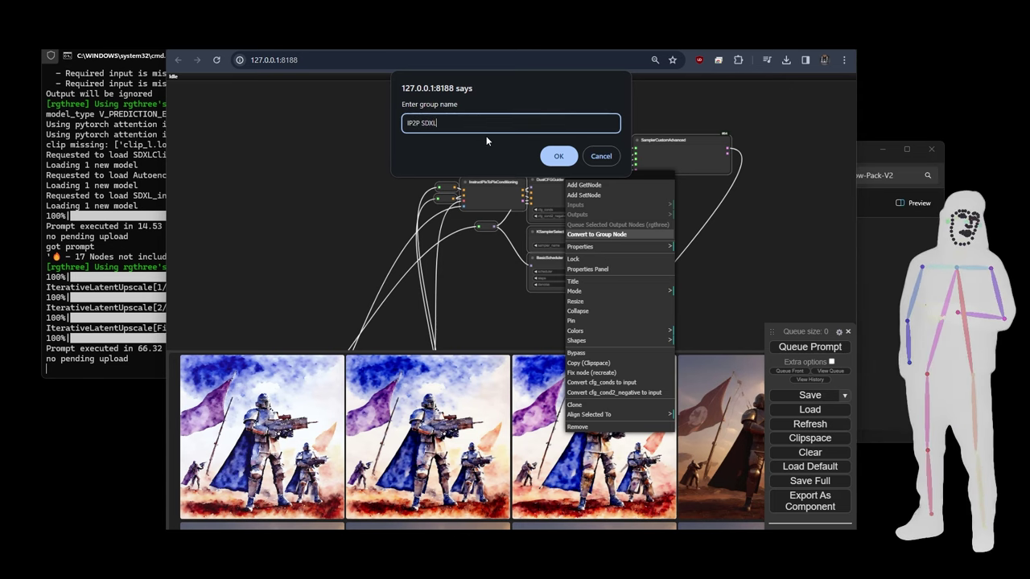
pyautogui.write('Ksample')
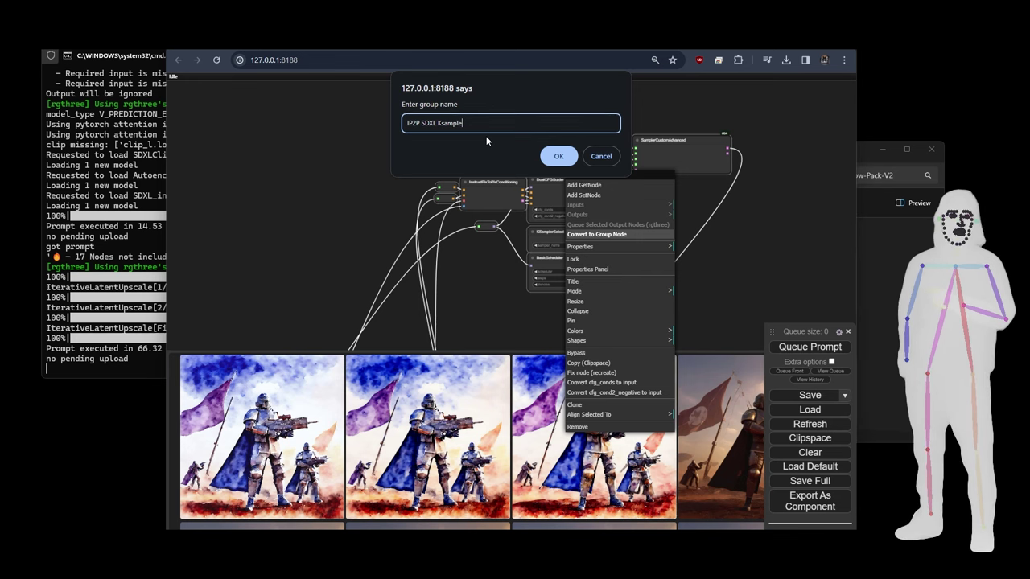
pyautogui.write('r')
pyautogui.press('Return')
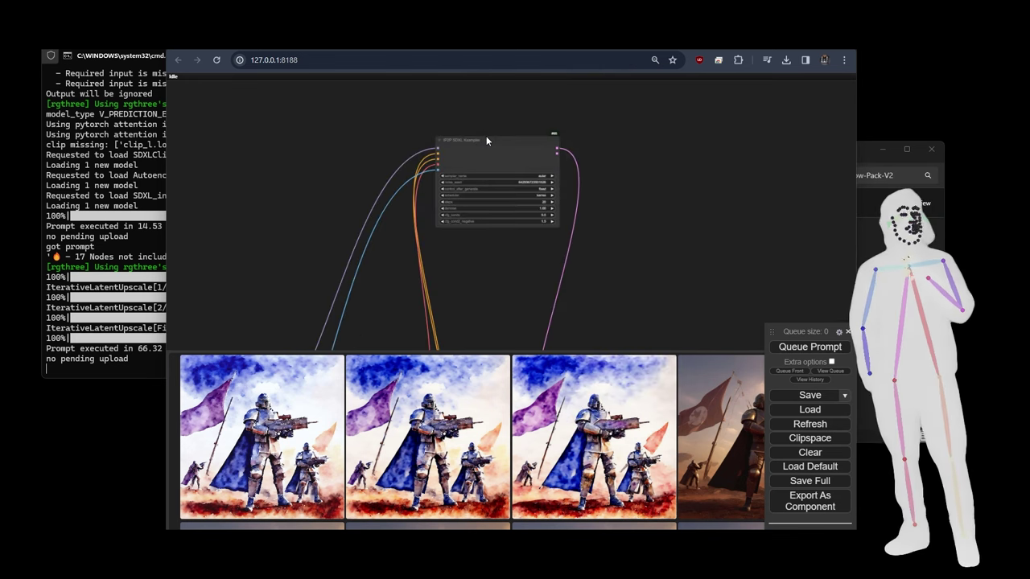
pyautogui.scroll(2, 486, 136)
pyautogui.scroll(3, 515, 163)
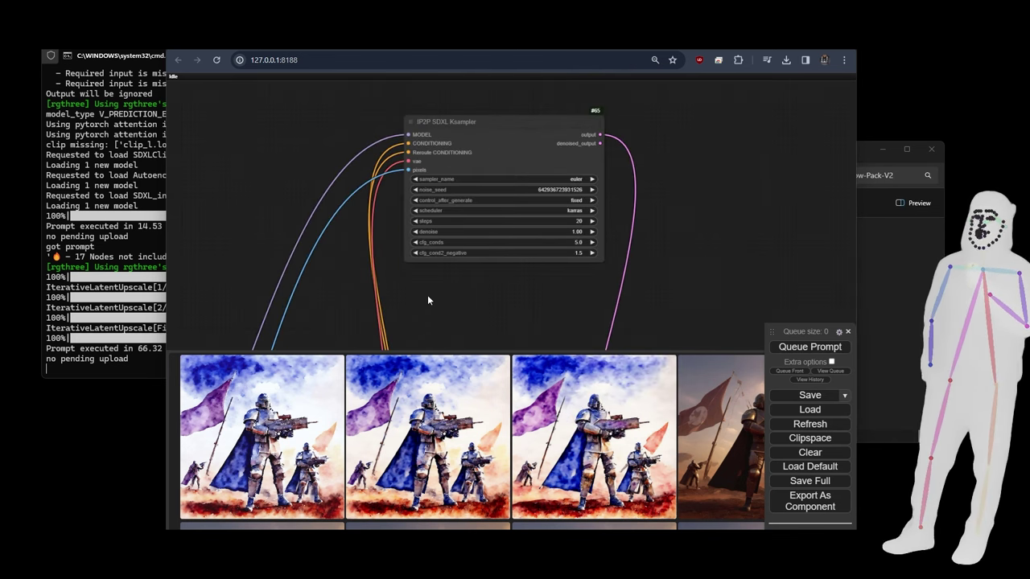
# - Review the IP2P SDXL Ksampler group's contents and SamplerCustomAdvanced outputs, then close the manager
pyautogui.rightClick(553, 146)
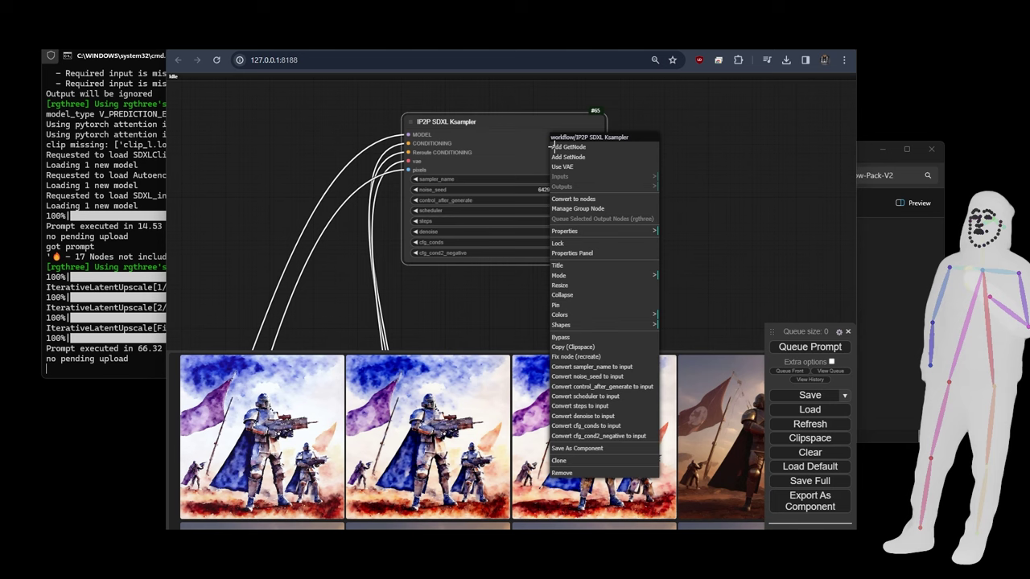
pyautogui.click(581, 209)
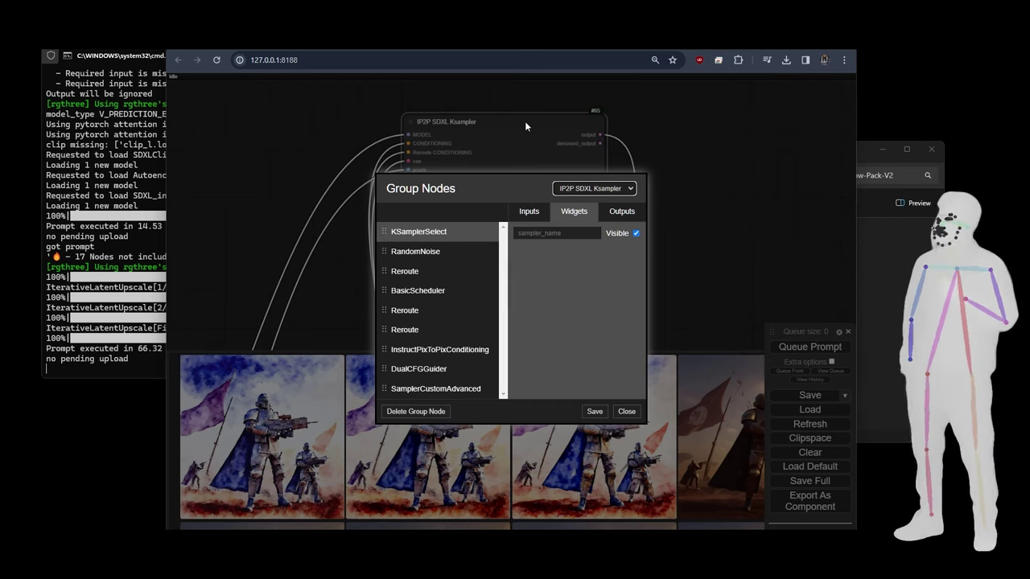
pyautogui.click(435, 390)
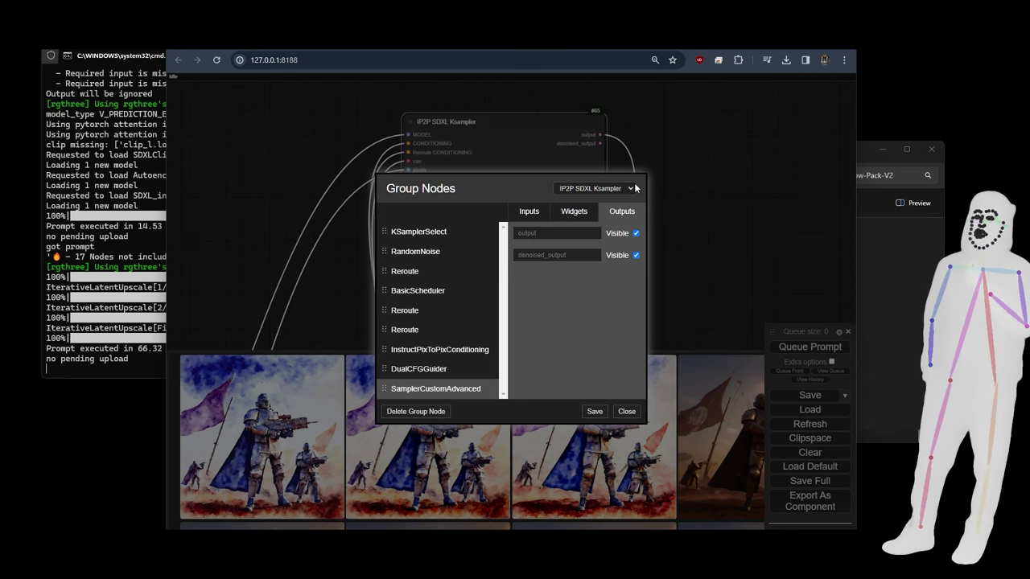
pyautogui.click(626, 412)
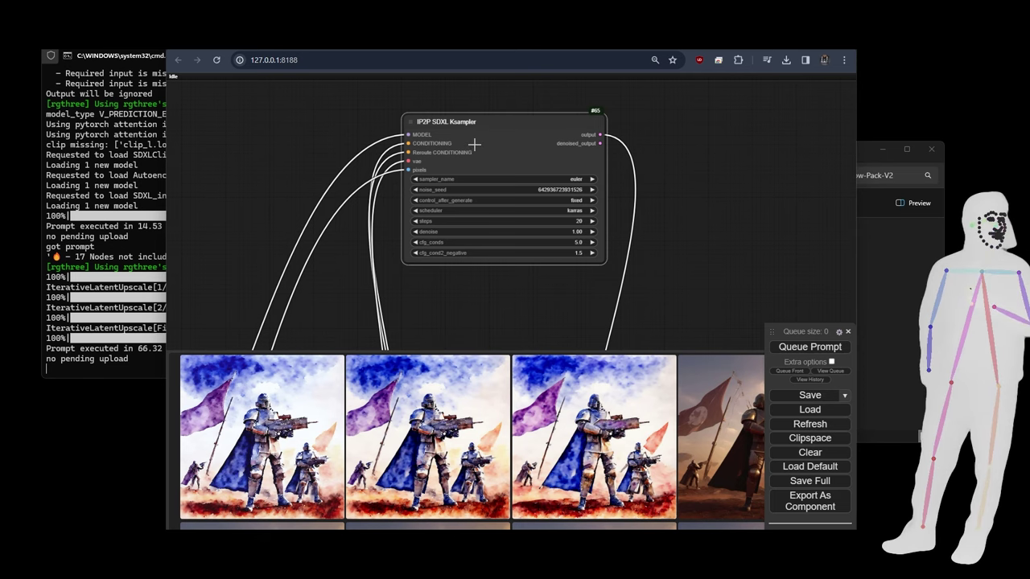
pyautogui.scroll(-3, 491, 174)
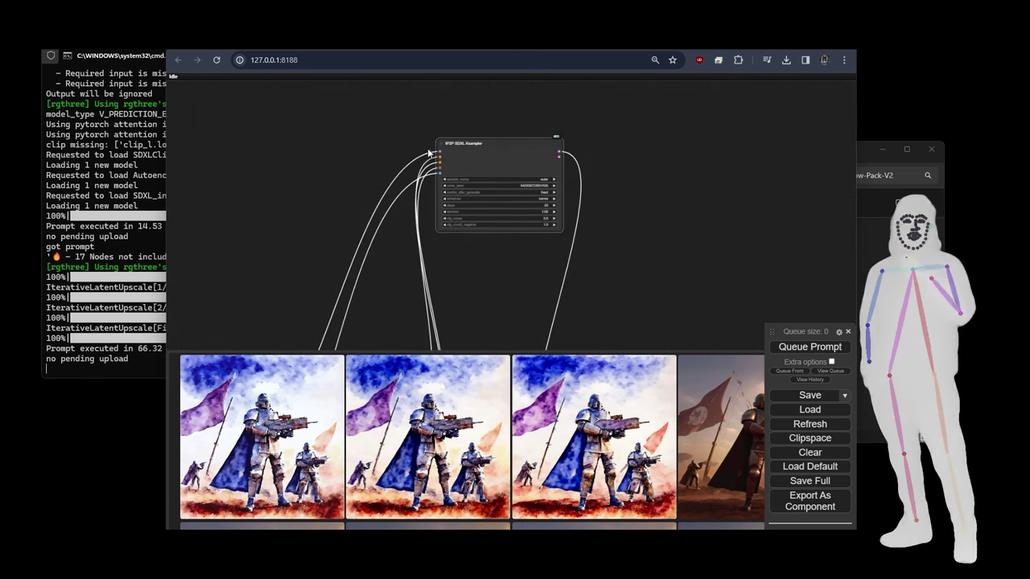
pyautogui.scroll(-2, 550, 271)
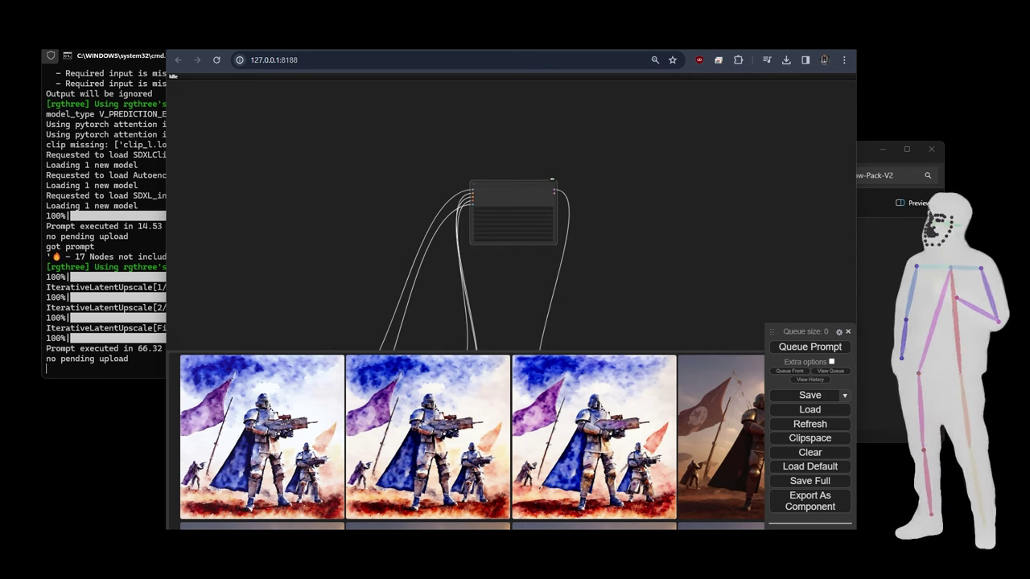
# - Load cosXL-basic.json from the cosxl-Workflow-Pack-V2 folder into ComfyUI
pyautogui.click(886, 304)
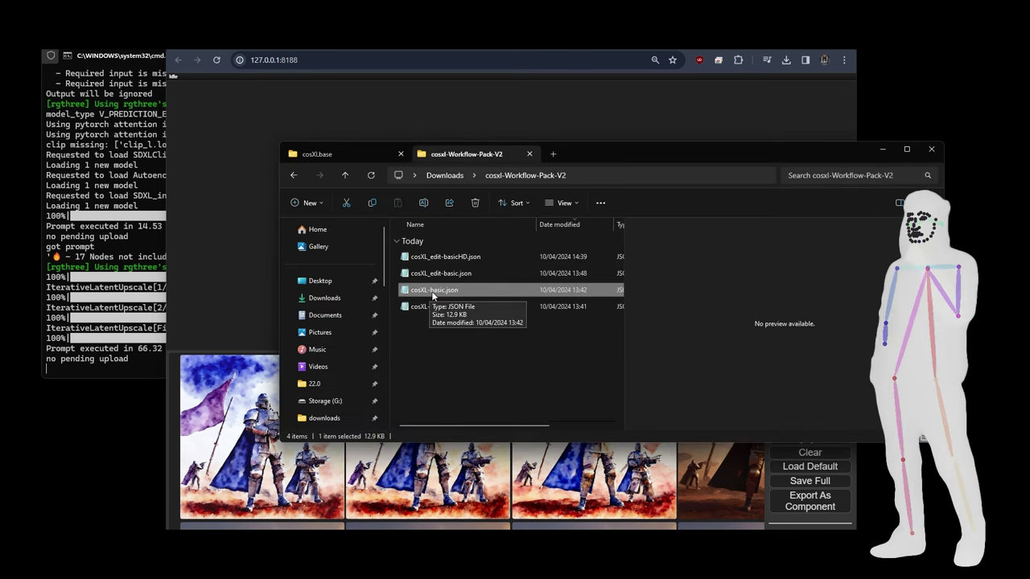
pyautogui.moveTo(429, 291); pyautogui.dragTo(545, 95)
pyautogui.scroll(5, 495, 138)
pyautogui.scroll(6, 495, 138)
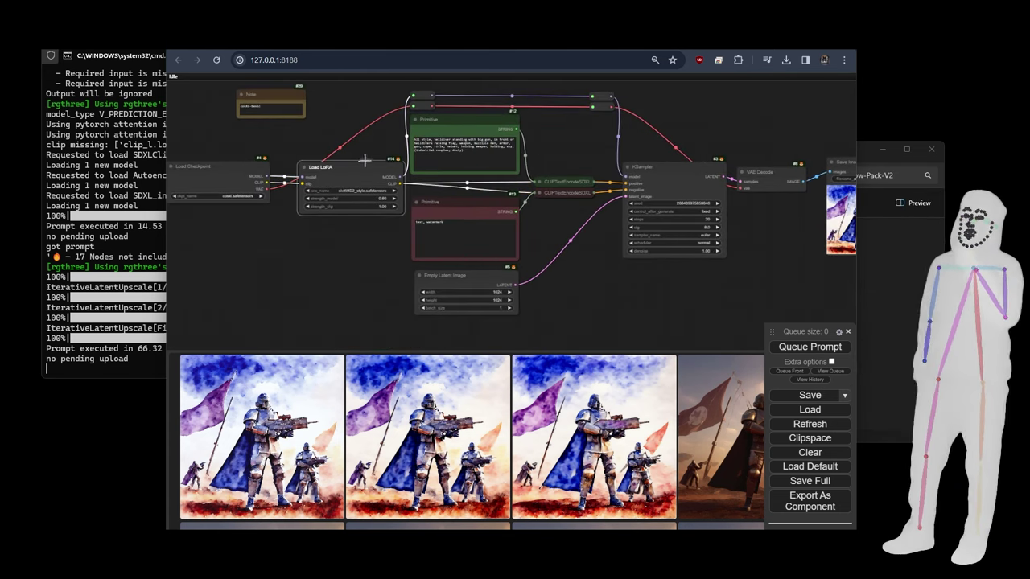
# - Review the helldiver prompt, Empty Latent Image and KSampler nodes, then zoom in on Load LoRA
pyautogui.click(496, 140)
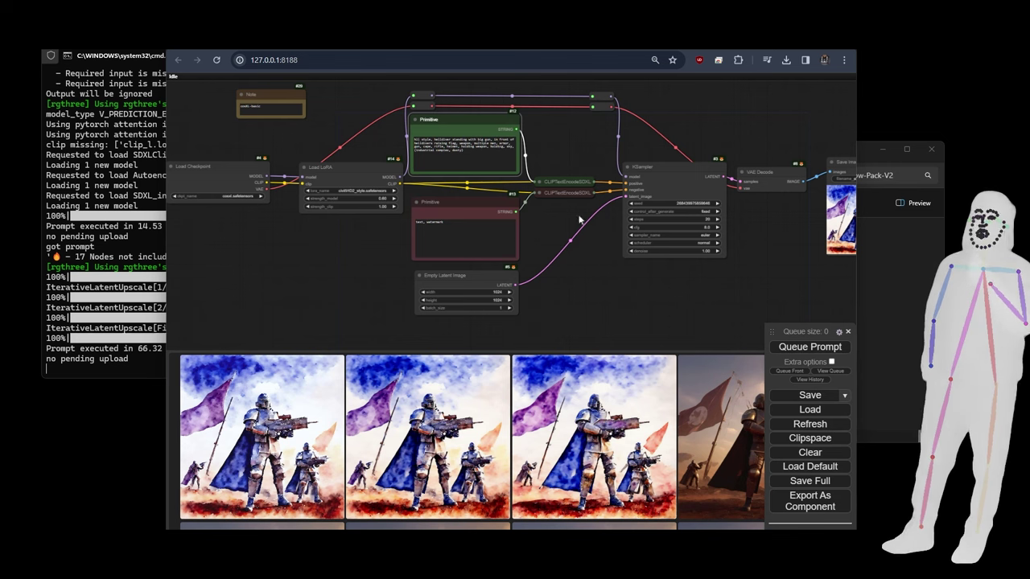
pyautogui.click(503, 291)
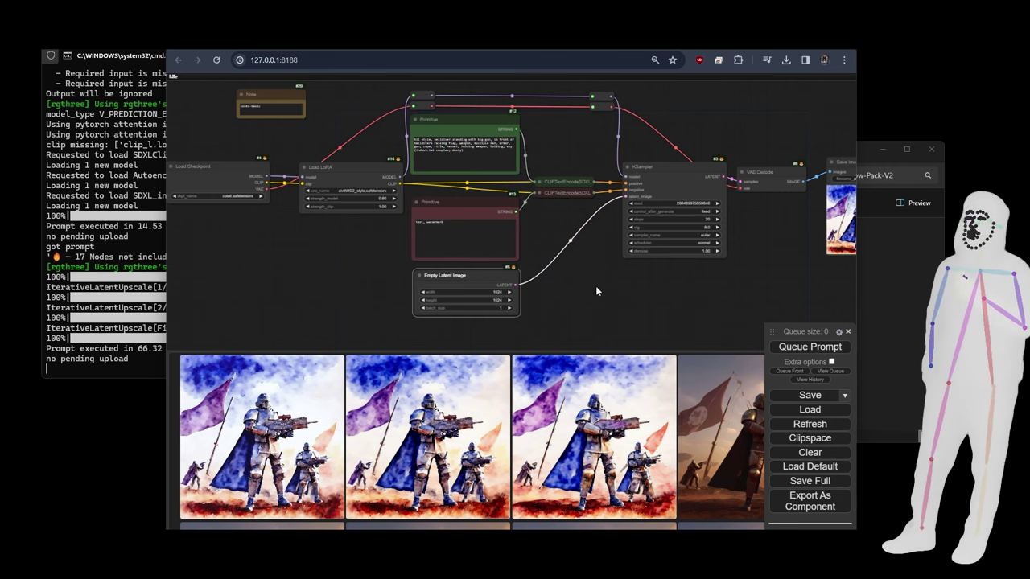
pyautogui.moveTo(595, 285); pyautogui.dragTo(543, 320)
pyautogui.click(496, 185)
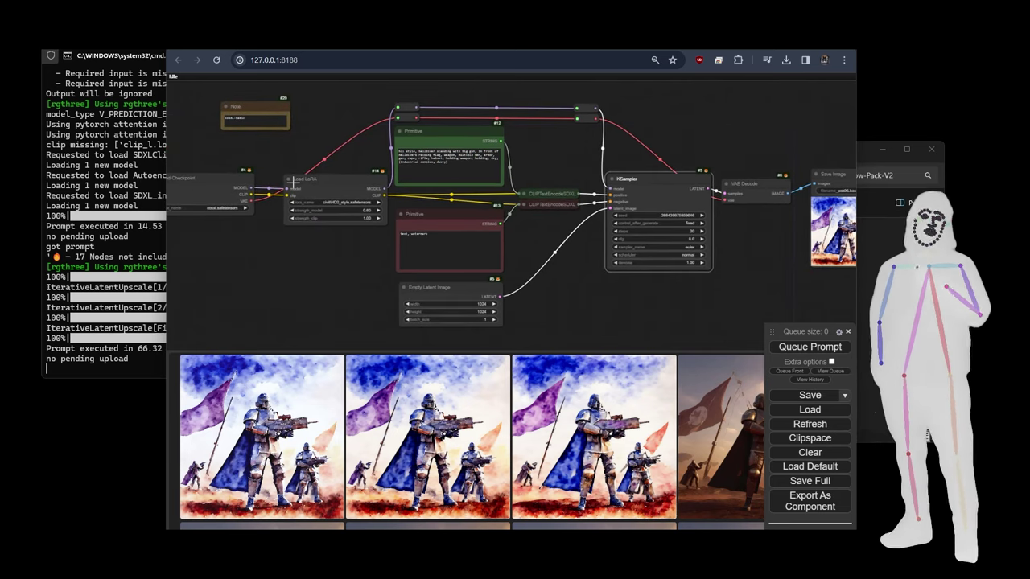
pyautogui.scroll(3, 294, 188)
pyautogui.scroll(4, 294, 190)
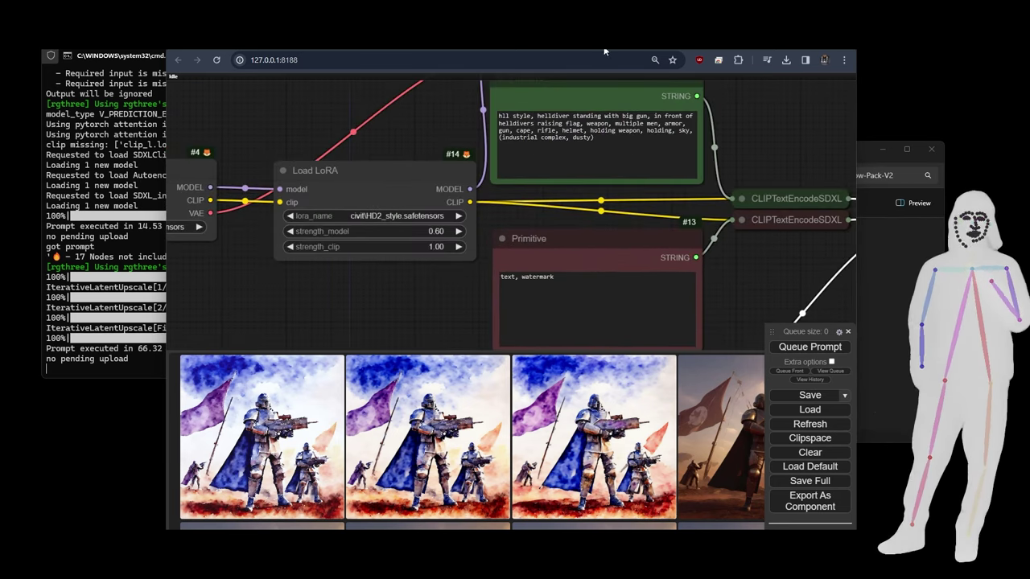
# - Queue the cosxl workflow with the HD2_style LoRA and pan across the loaders and sampler
pyautogui.click(809, 347)
pyautogui.moveTo(309, 289); pyautogui.dragTo(557, 316)
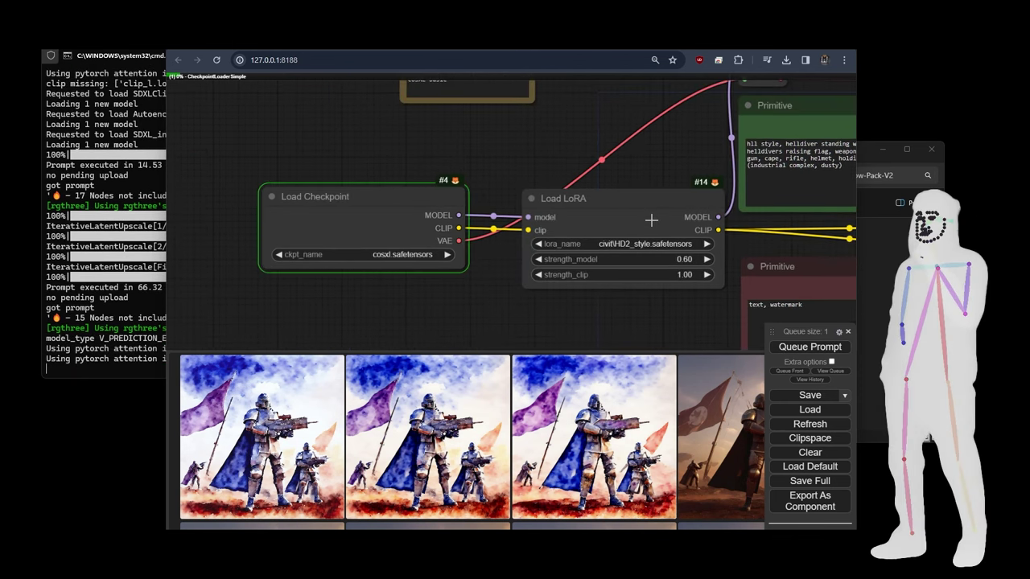
pyautogui.scroll(-5, 217, 241)
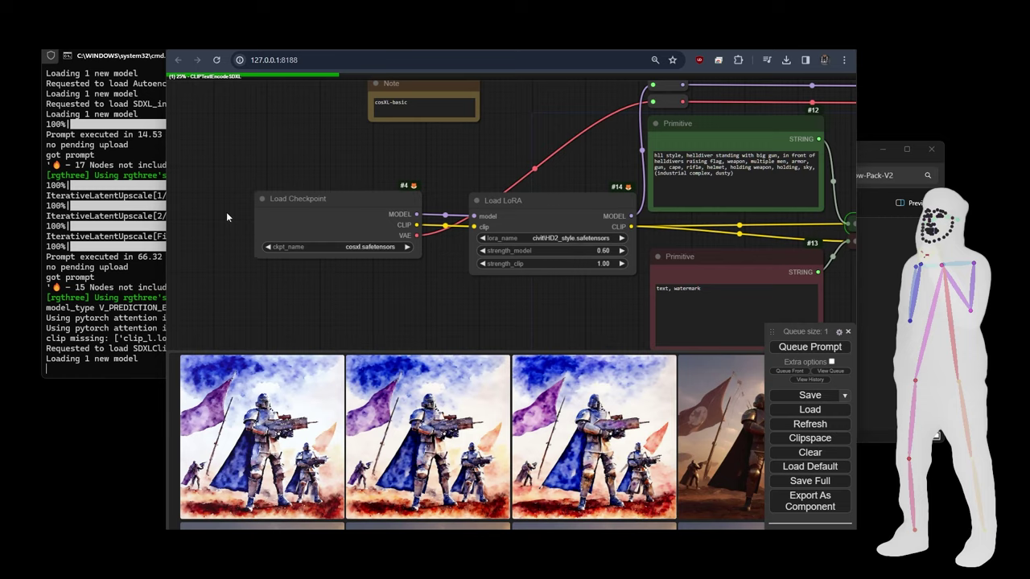
pyautogui.moveTo(435, 296); pyautogui.dragTo(216, 263)
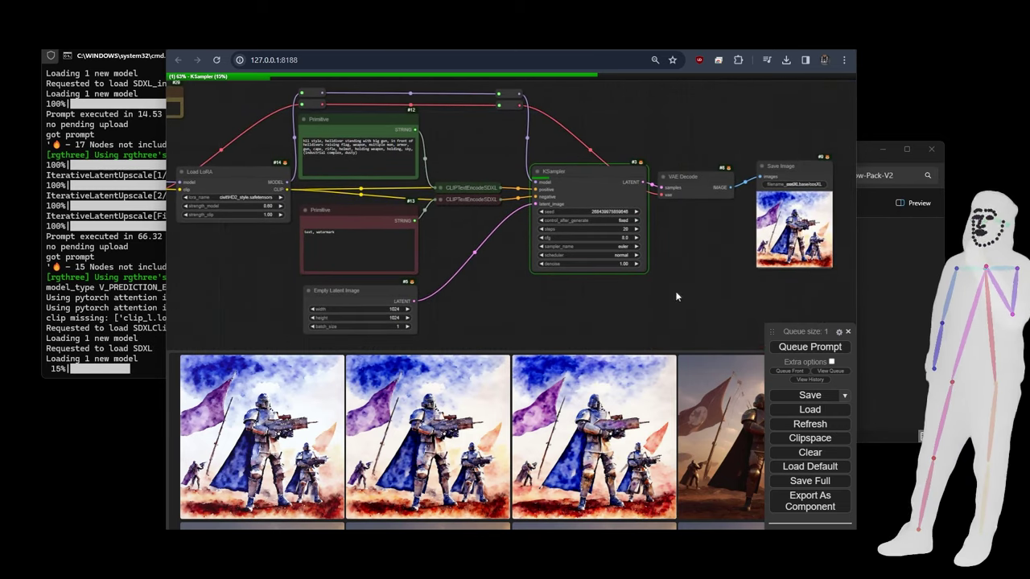
pyautogui.moveTo(589, 302); pyautogui.dragTo(394, 287)
# - Zoom into the rendered sunset knight image in Save Image, then recenter the whole workflow
pyautogui.scroll(1, 605, 205)
pyautogui.scroll(12, 605, 206)
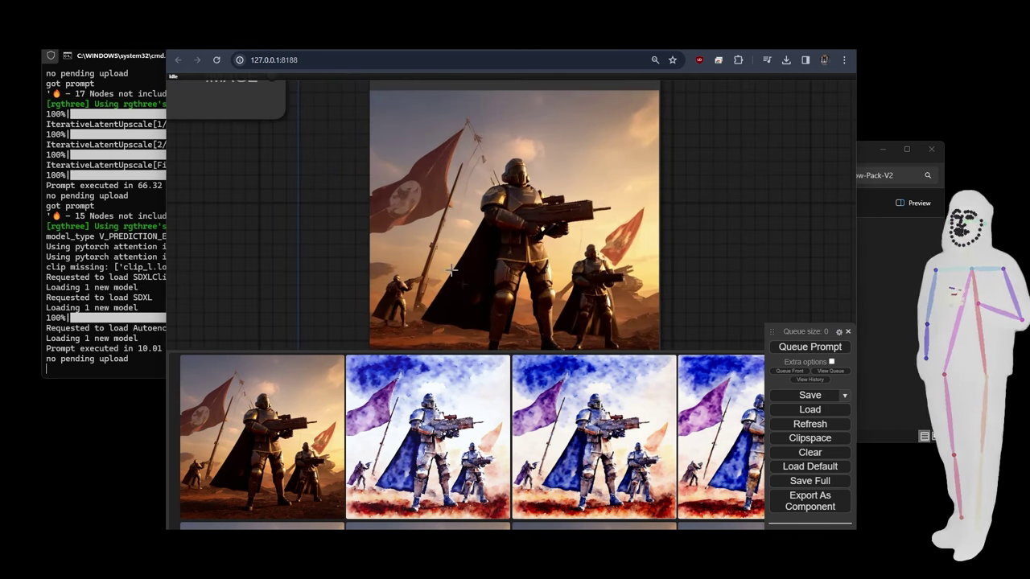
pyautogui.moveTo(682, 211); pyautogui.dragTo(696, 227)
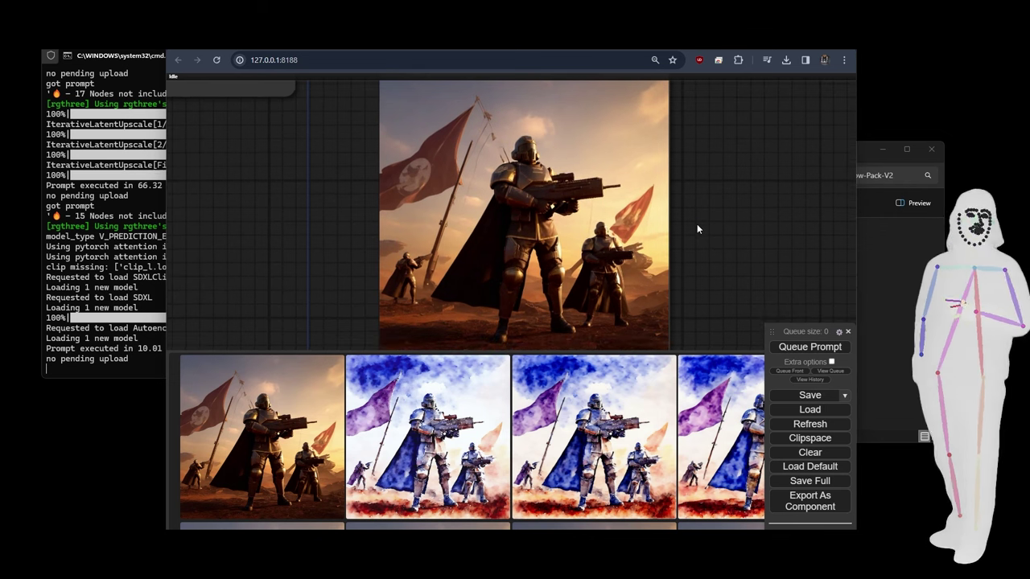
pyautogui.scroll(-15, 696, 229)
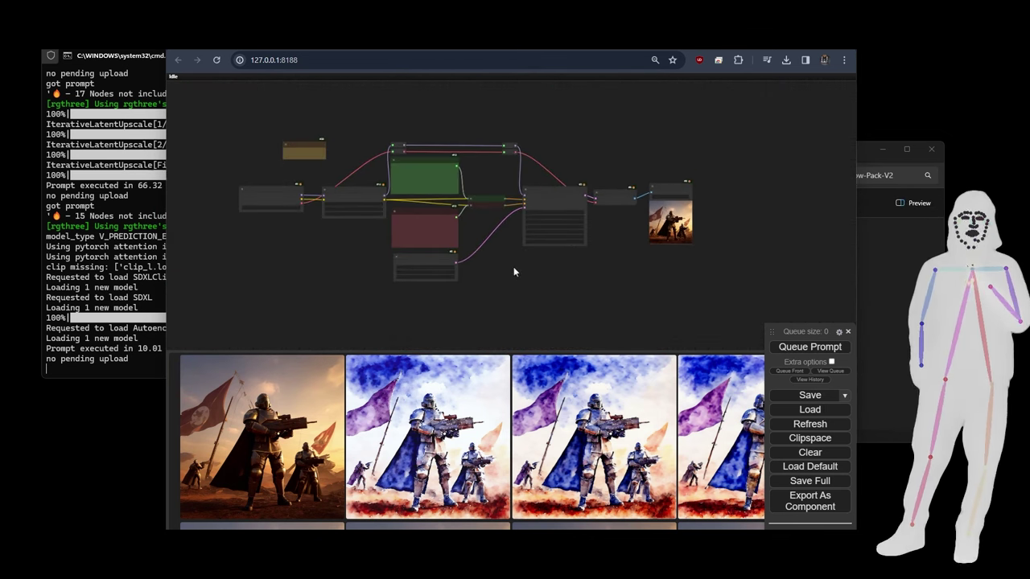
pyautogui.moveTo(510, 271); pyautogui.dragTo(506, 284)
pyautogui.scroll(2, 478, 238)
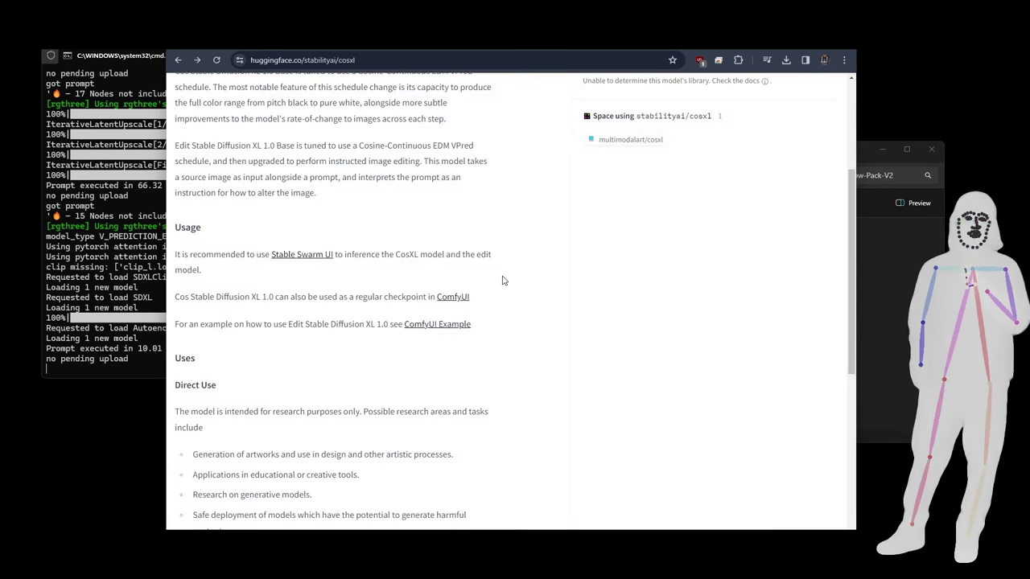
pyautogui.scroll(3, 502, 280)
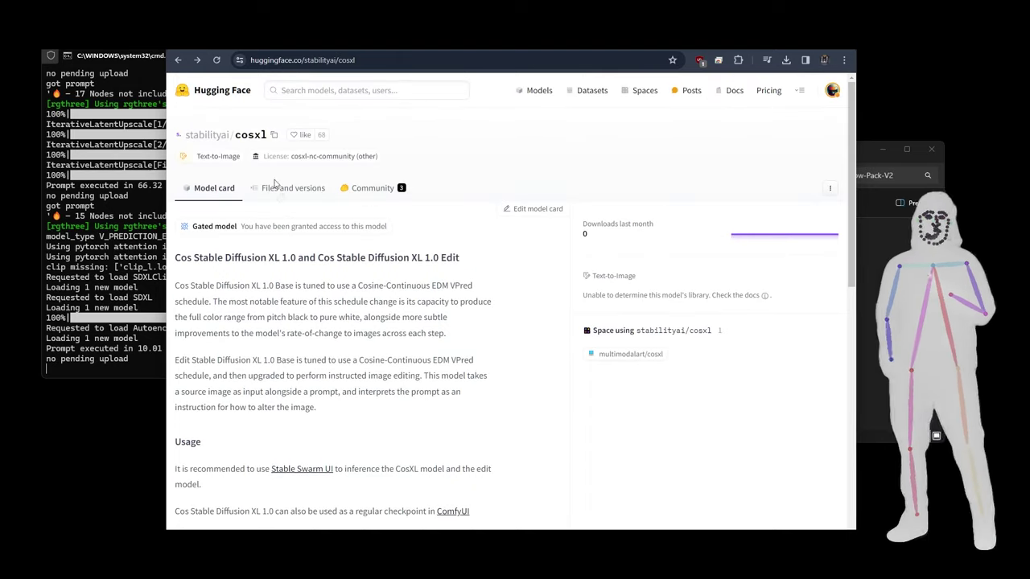
pyautogui.moveTo(357, 285); pyautogui.dragTo(430, 287)
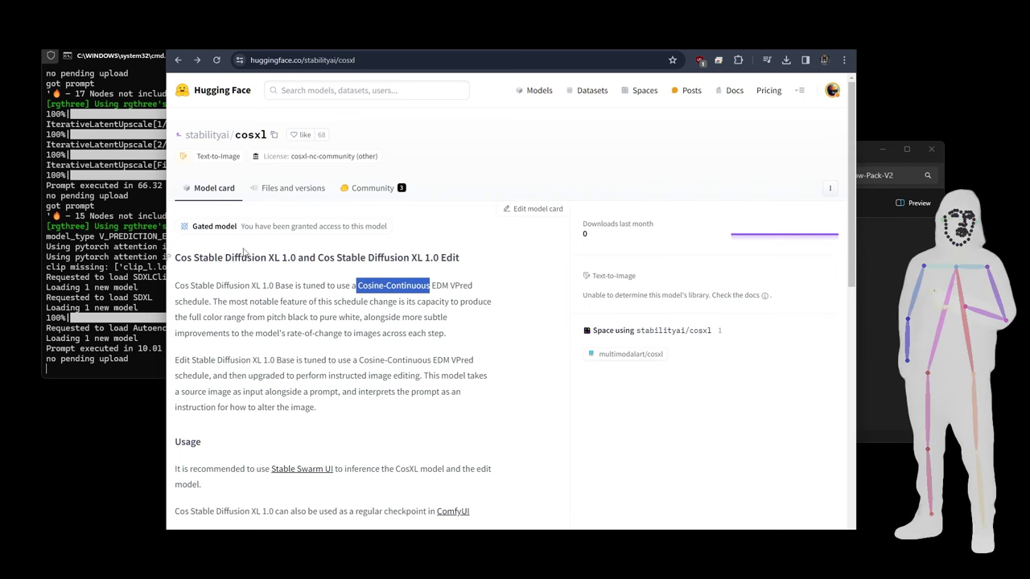
pyautogui.click(183, 261)
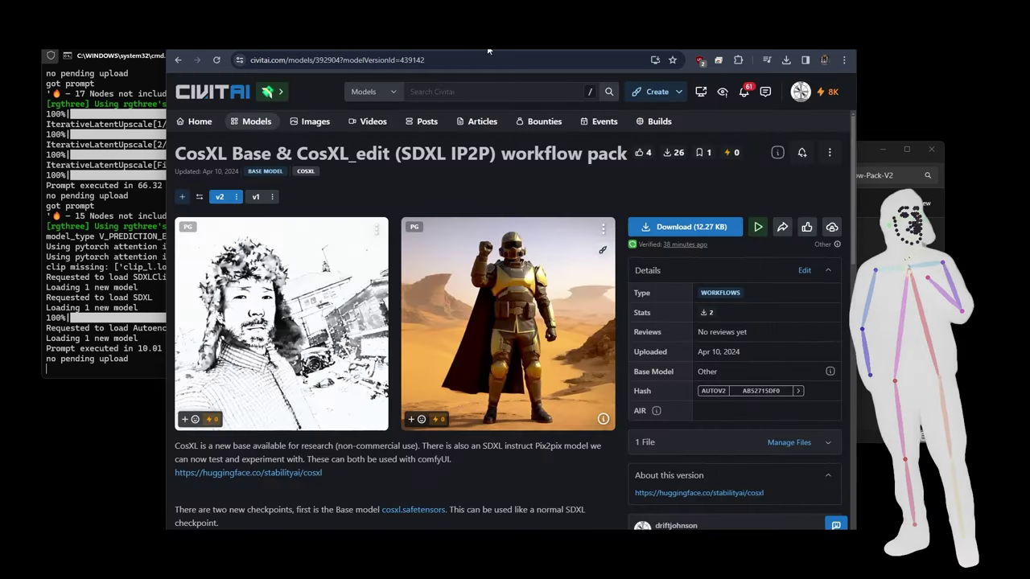
# - On the Civitai CosXL workflow pack page, check version v1, then return to v2
pyautogui.click(480, 50)
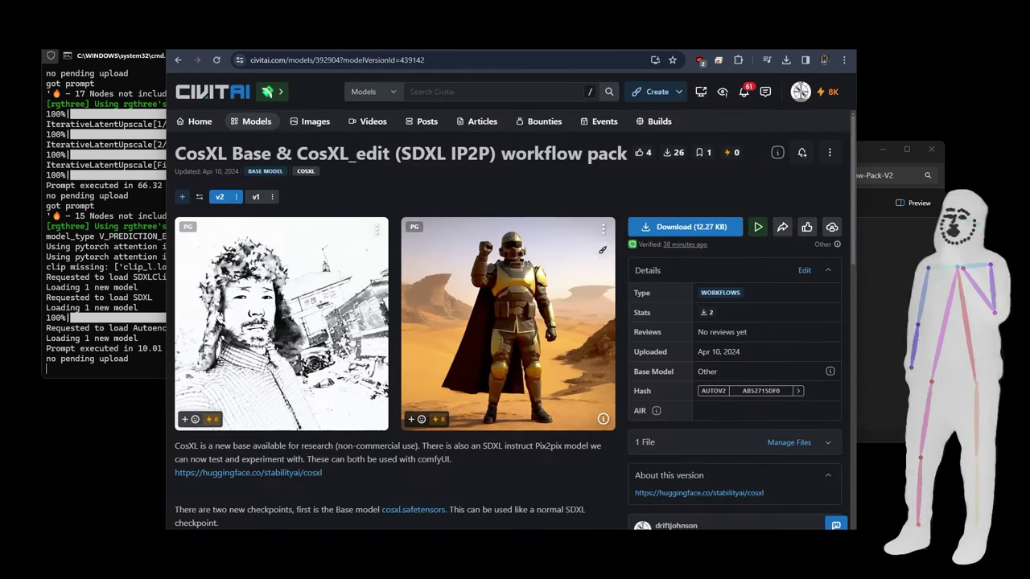
pyautogui.click(253, 199)
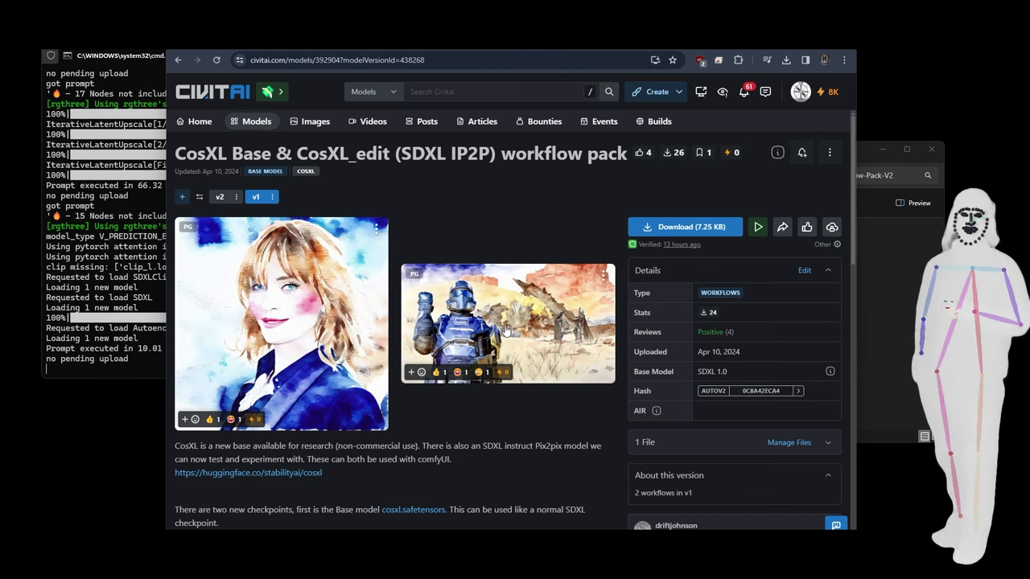
pyautogui.click(219, 196)
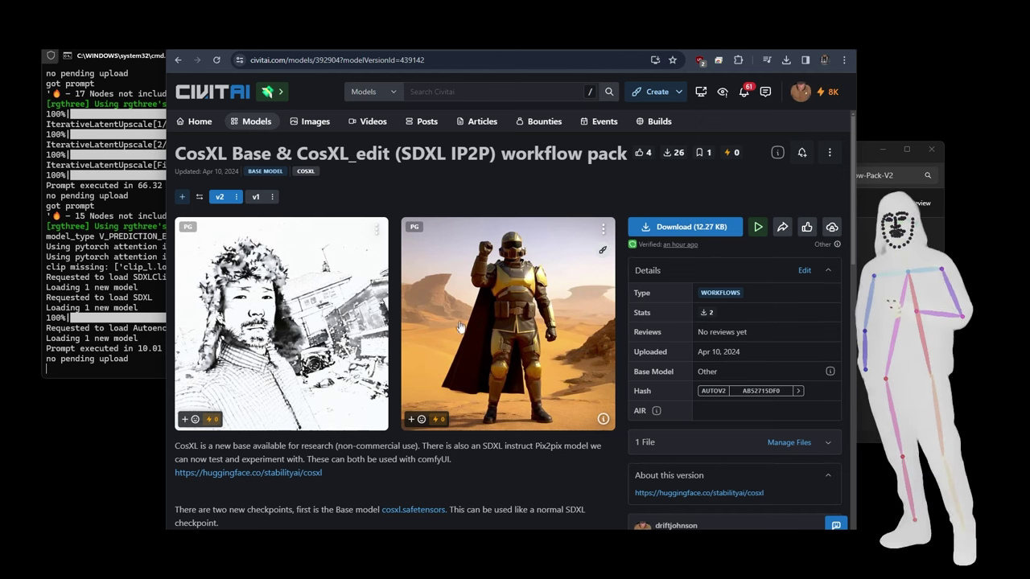
pyautogui.click(256, 197)
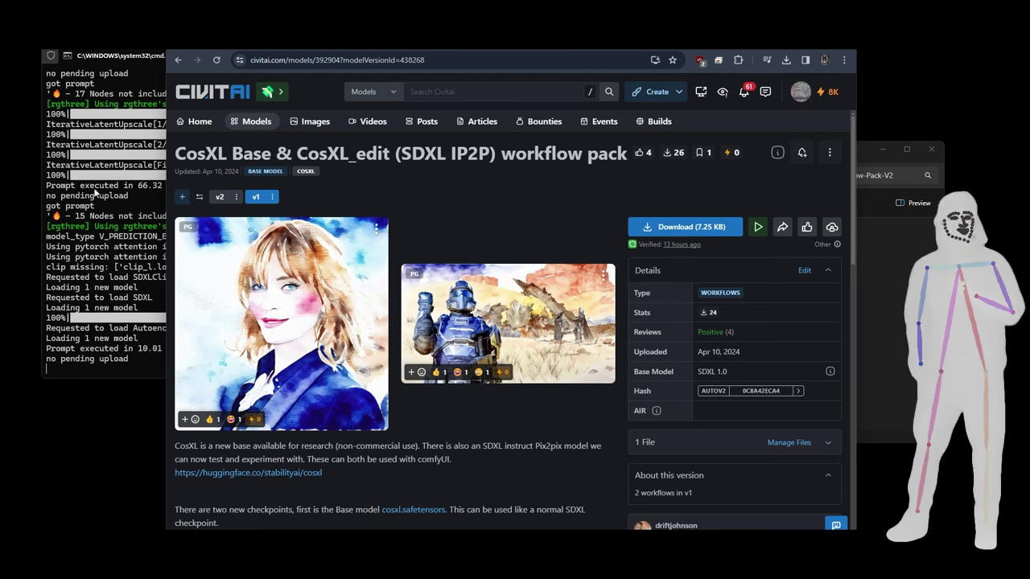
pyautogui.click(219, 198)
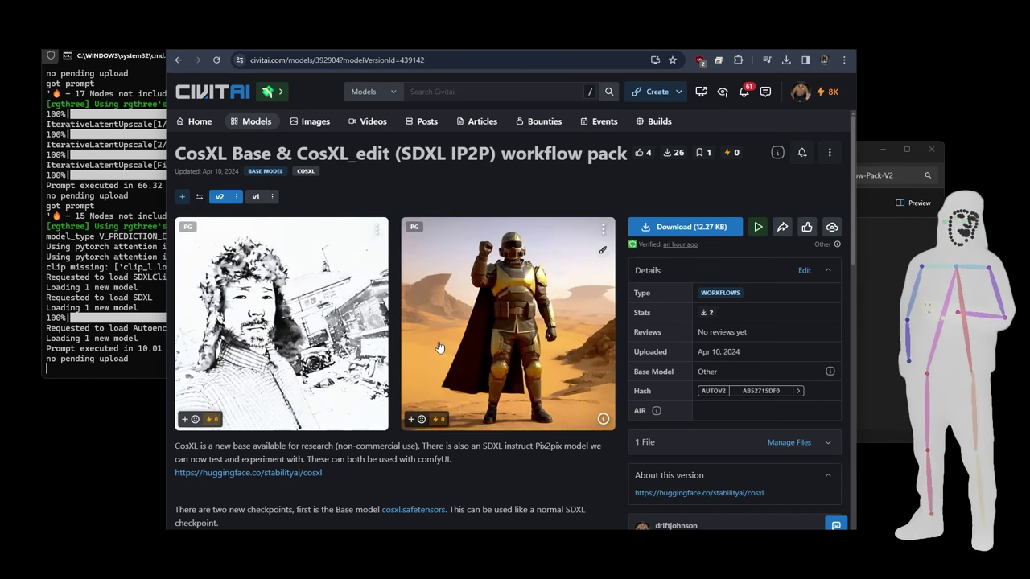